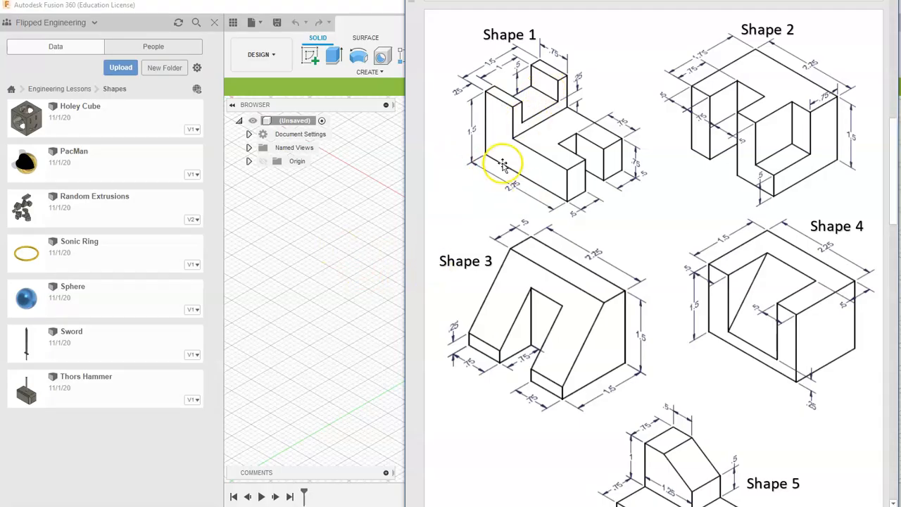
Shrink the modelling window so the Shape 1 drawing stays visible beside it, and hide the data panel
left_click(348, 207)
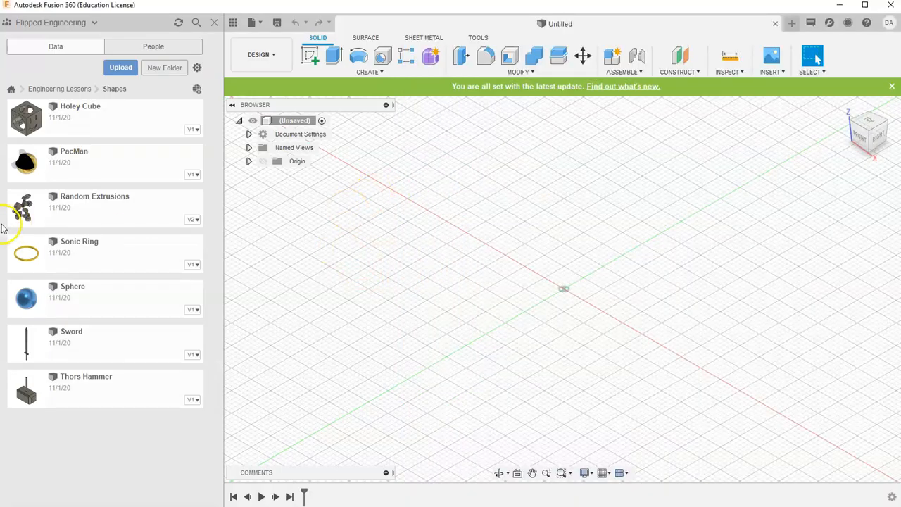
left_click_drag(4, 229, 239, 234)
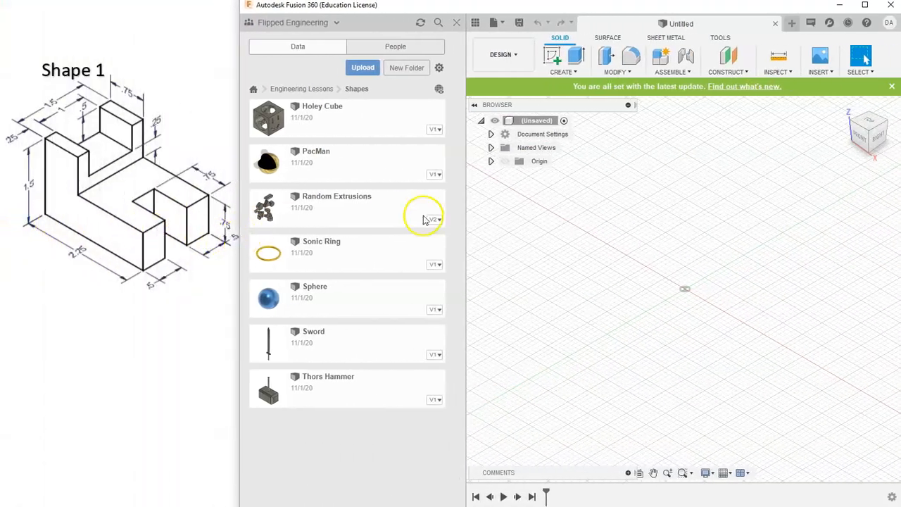
left_click(455, 23)
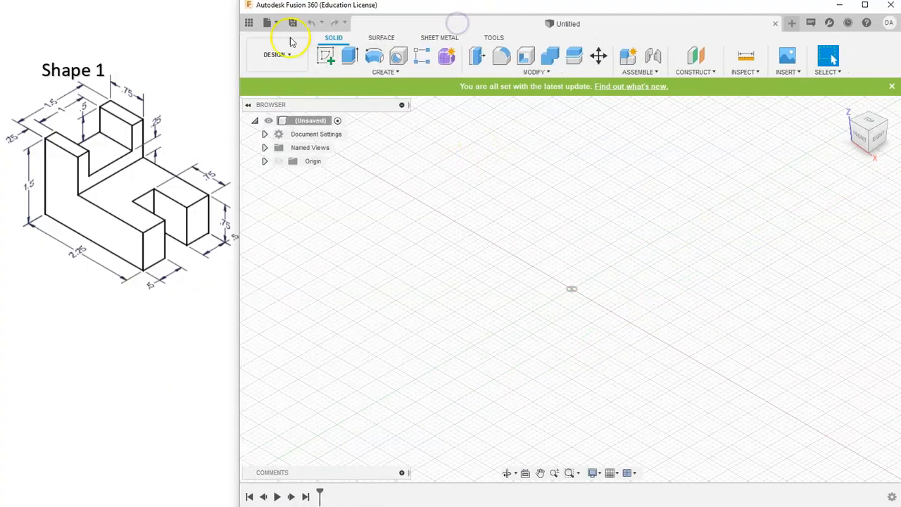
left_click(250, 24)
left_click(456, 23)
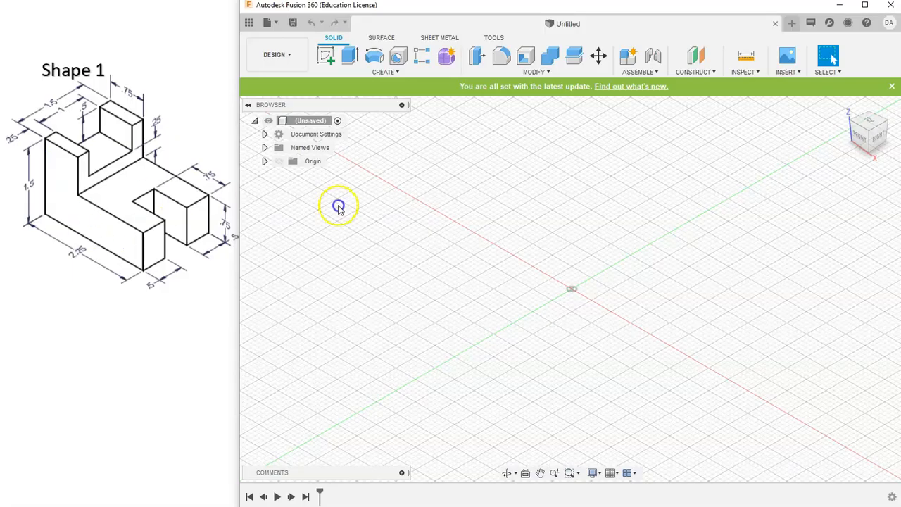
Start a sketch on the front plane and draw a 2.25 in horizontal line from the origin, followed by a 0.75 in vertical line upward
left_click(326, 56)
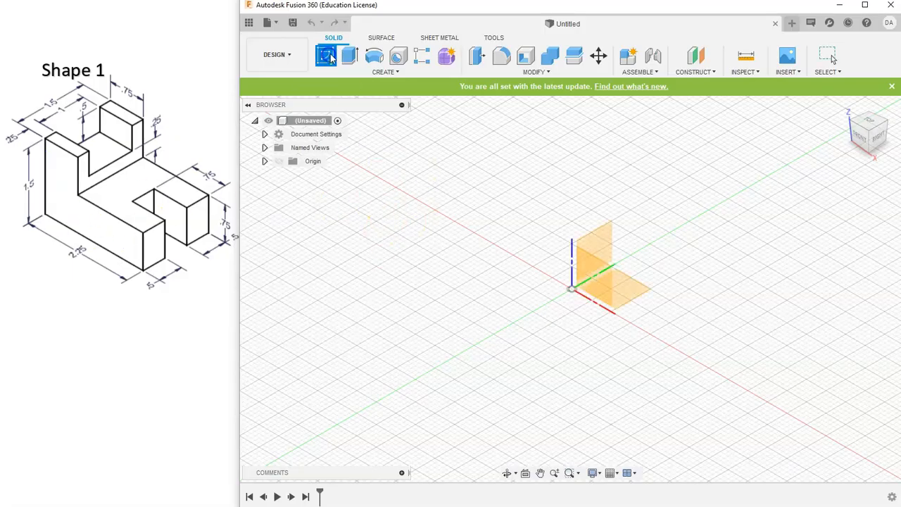
left_click(607, 274)
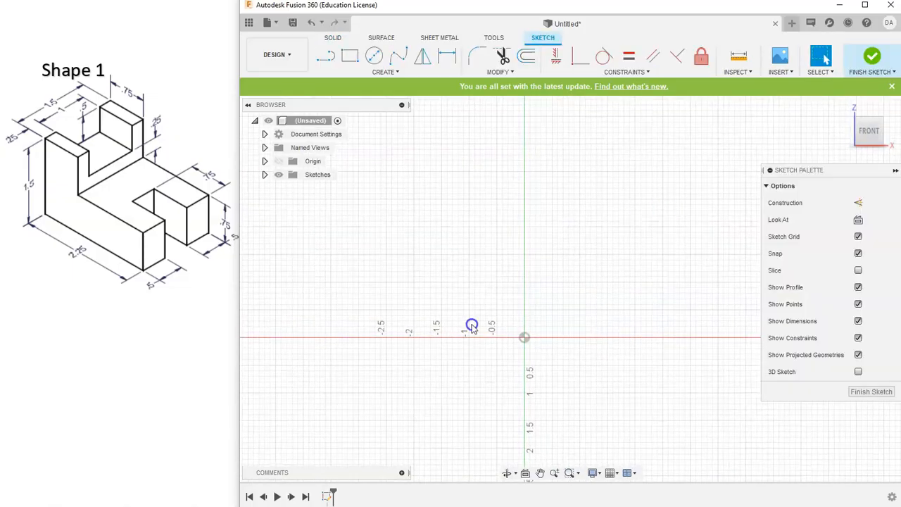
left_click(480, 293)
left_click(326, 56)
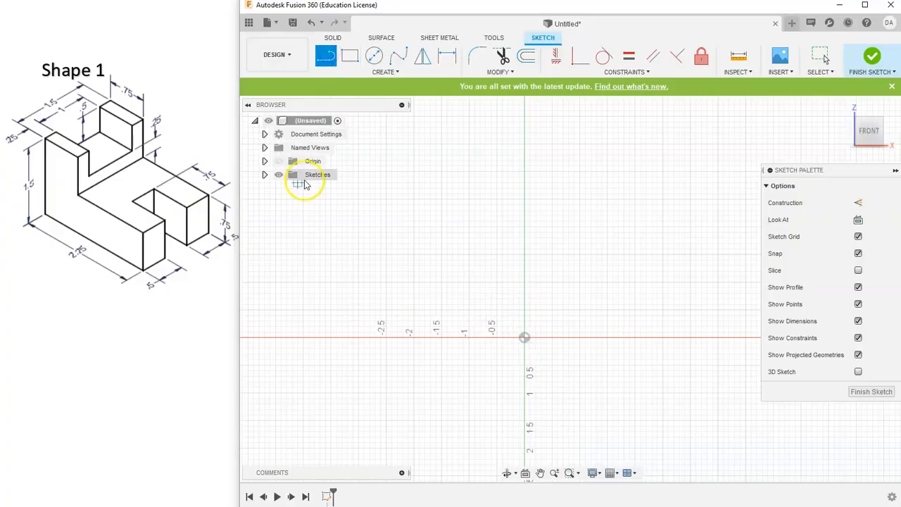
left_click(528, 339)
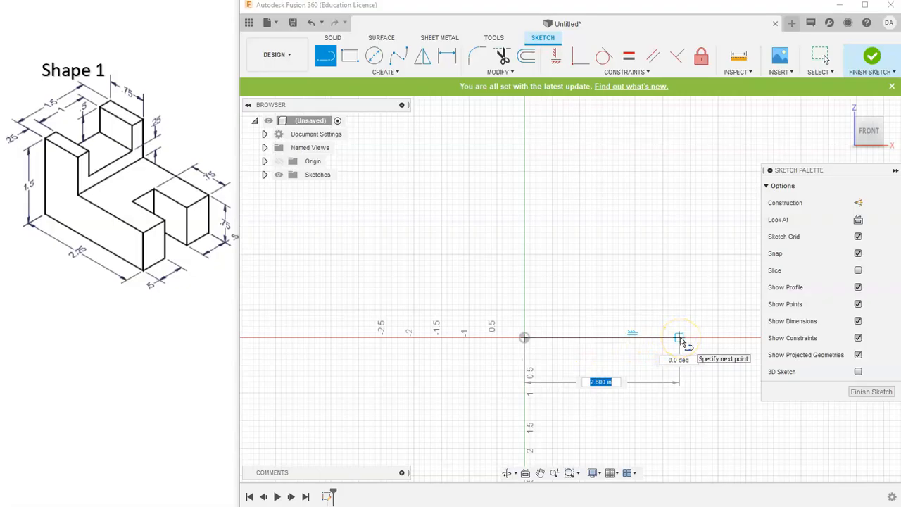
key("Tab")
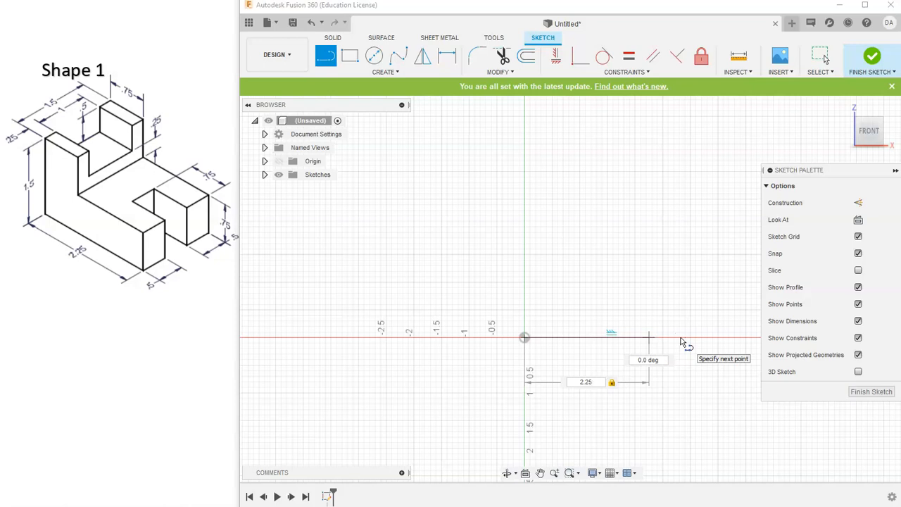
key("Return")
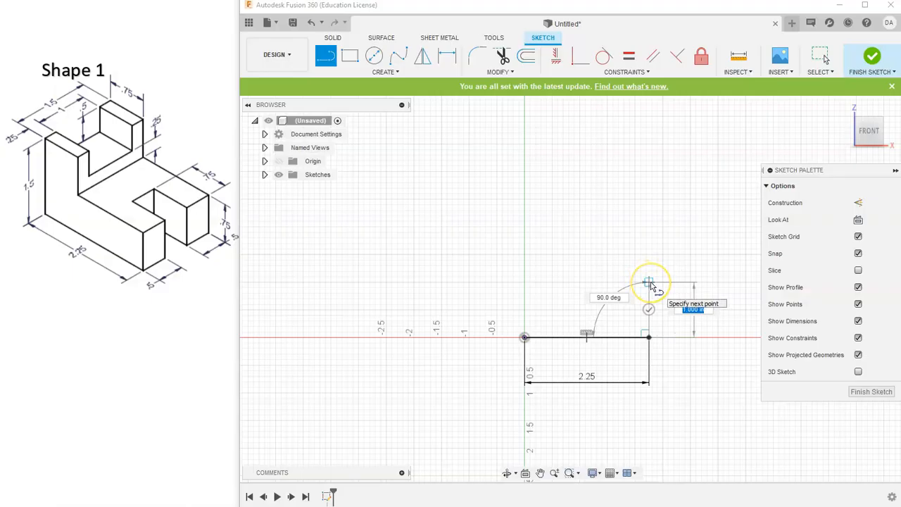
key("Tab")
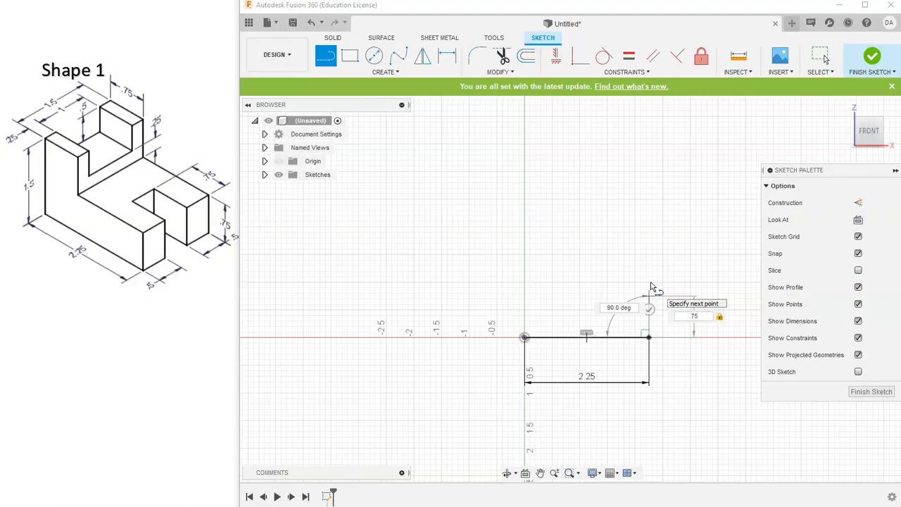
left_click(651, 287)
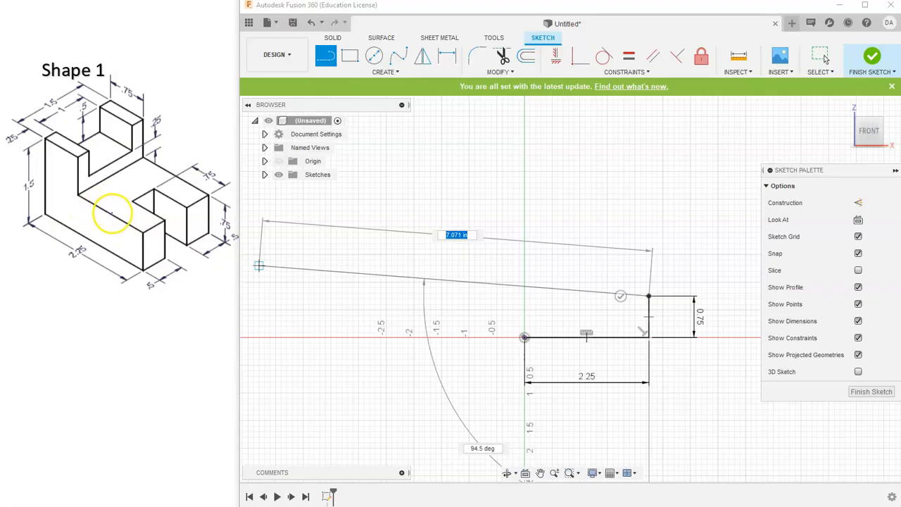
Complete the L-shaped outline with freehand horizontal and vertical lines for the step and upright, closing it at the origin
left_click(571, 296)
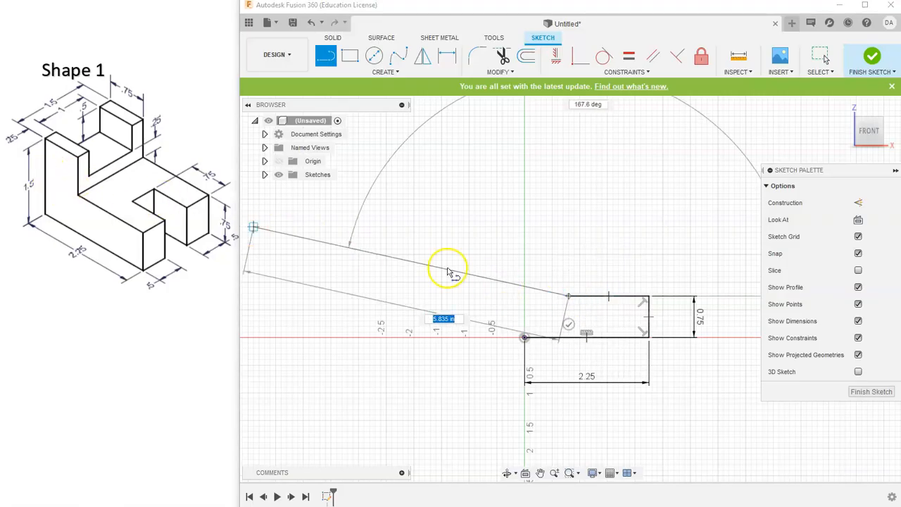
left_click(570, 250)
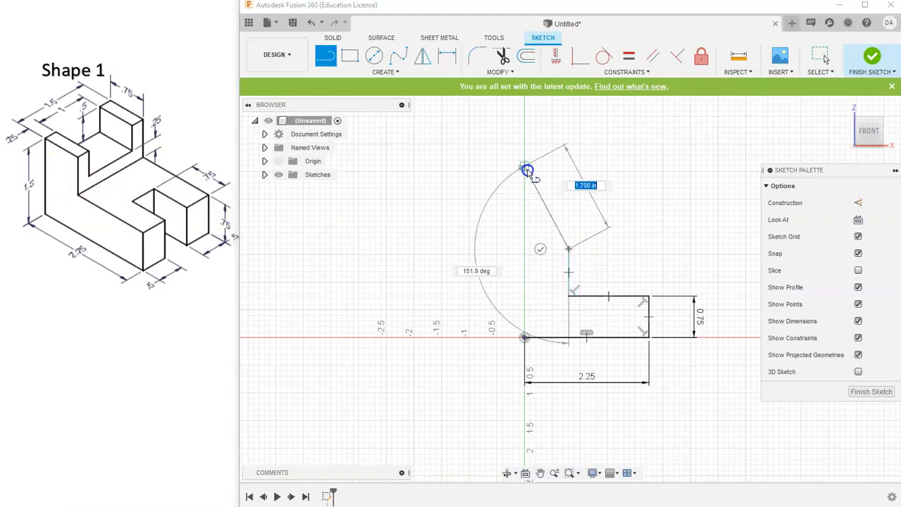
left_click(525, 249)
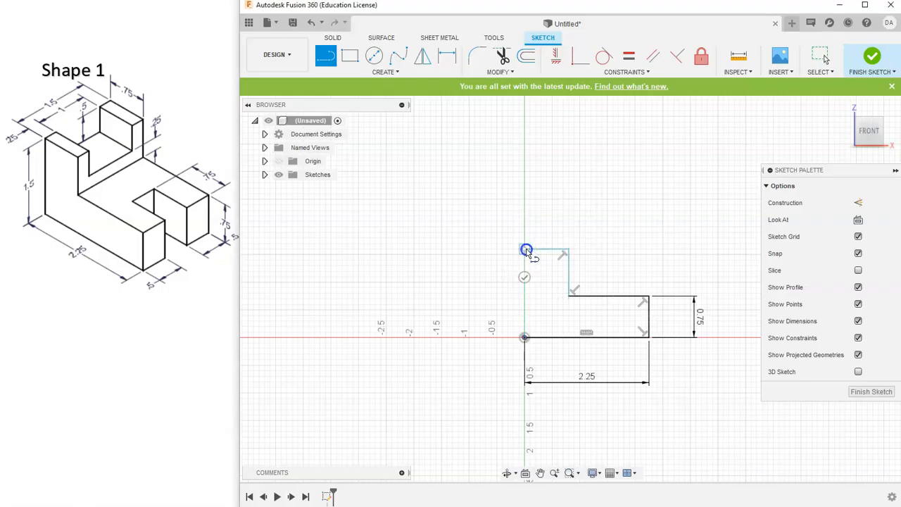
left_click(525, 337)
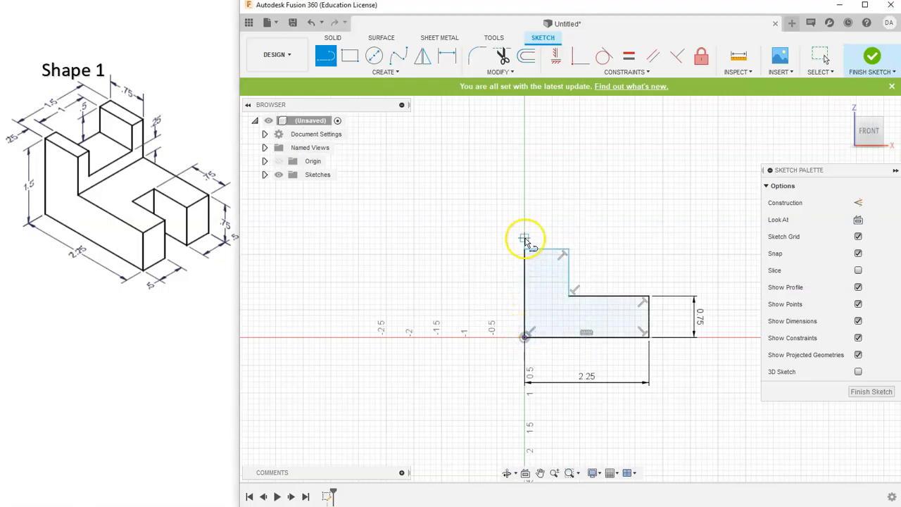
right_click(554, 214)
left_click(501, 213)
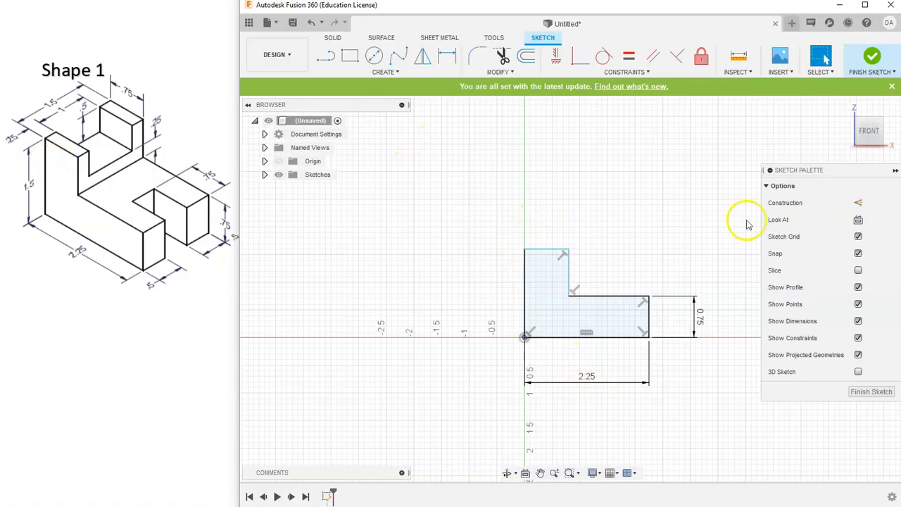
Shift the upright's undimensioned top and inner edges slightly
left_click(546, 252)
mouse_move(572, 280)
left_mouse_down()
mouse_move(603, 271)
mouse_move(585, 264)
mouse_move(571, 277)
left_mouse_up()
left_click(570, 267)
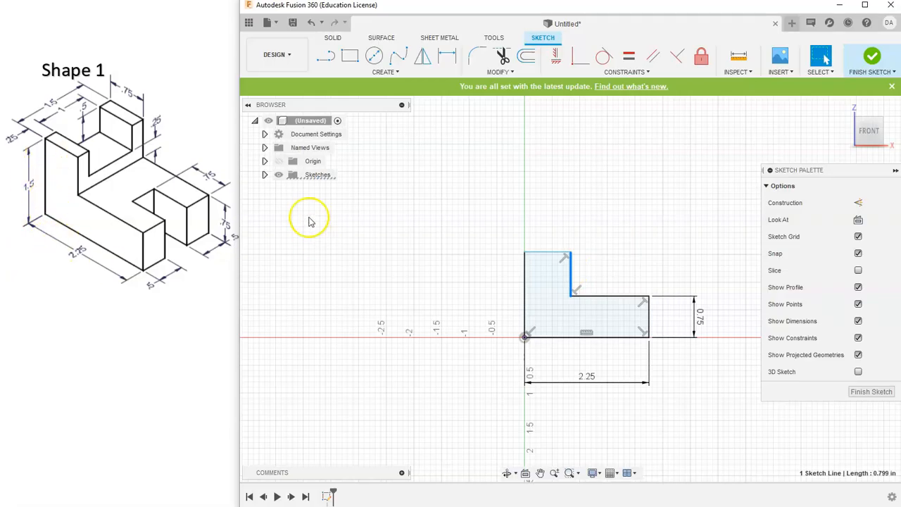
left_click(446, 56)
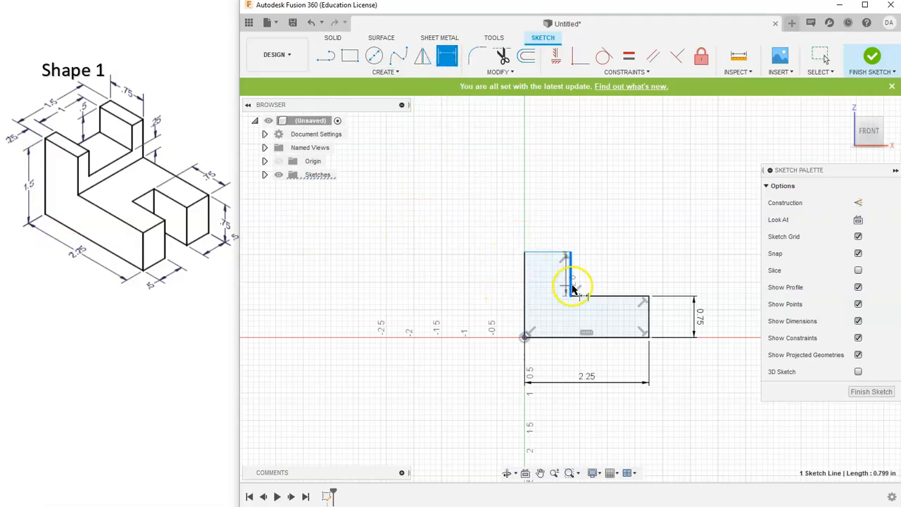
right_click(591, 205)
left_click(540, 201)
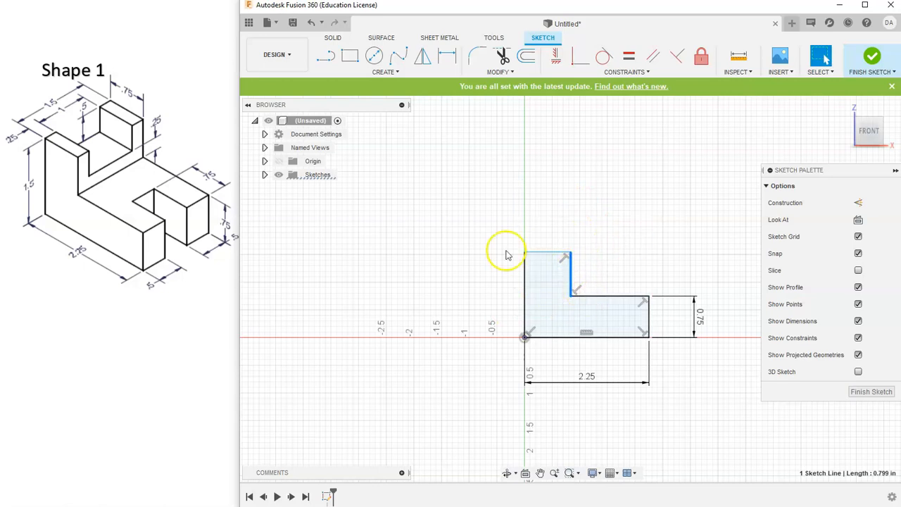
left_click(447, 56)
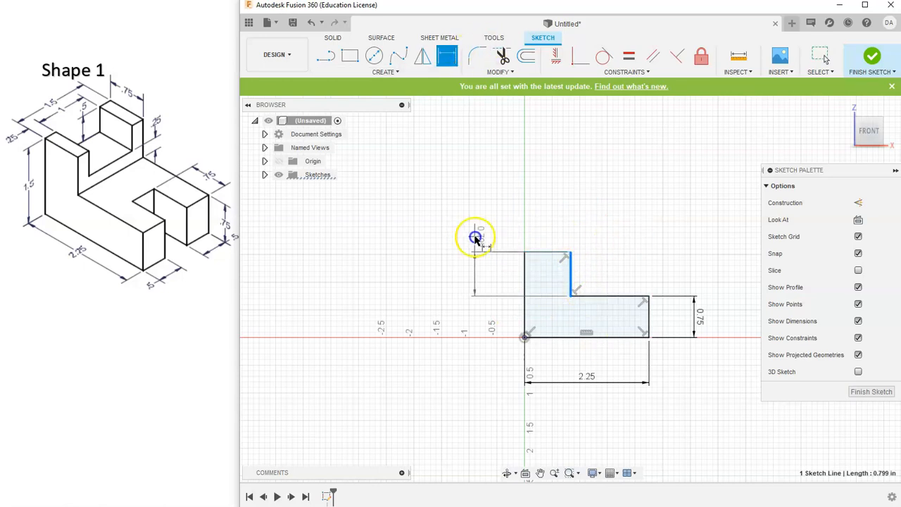
right_click(458, 202)
left_click(429, 205)
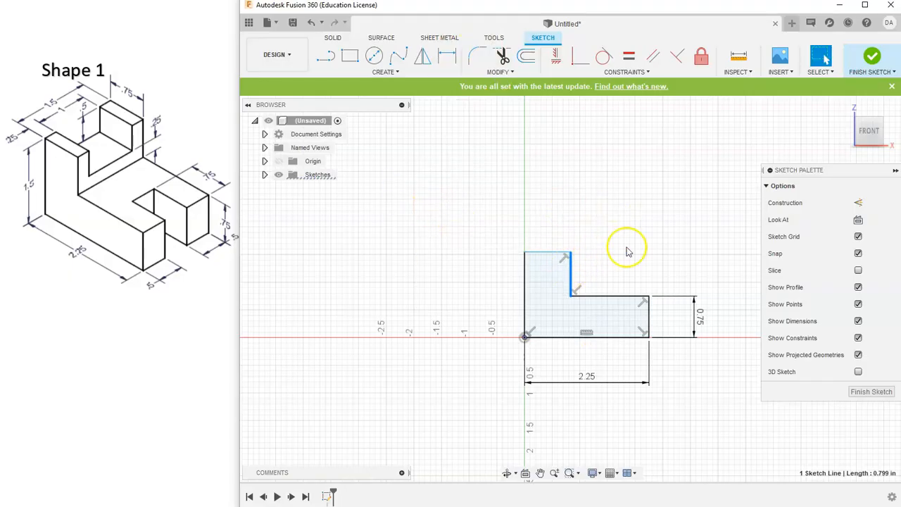
left_click(695, 197)
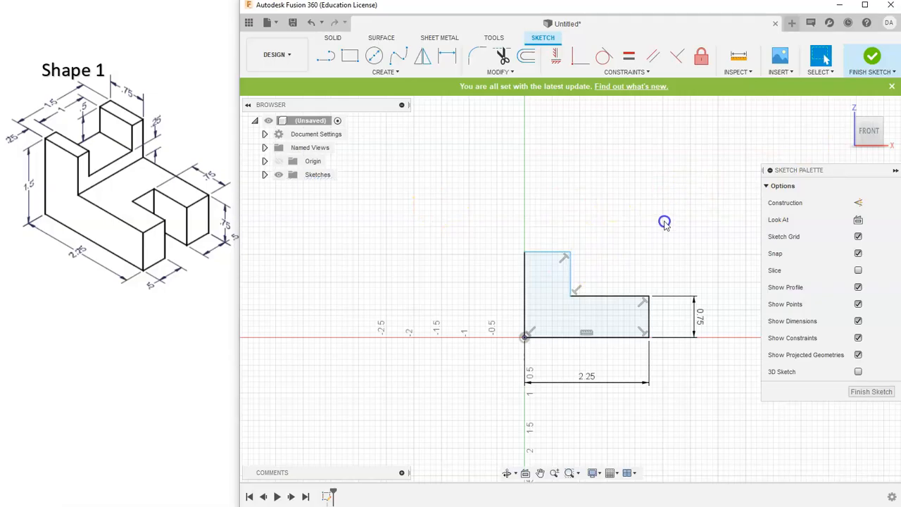
Dimension the overall height between the profile's bottom and top edges as 1.5 in
left_click(447, 56)
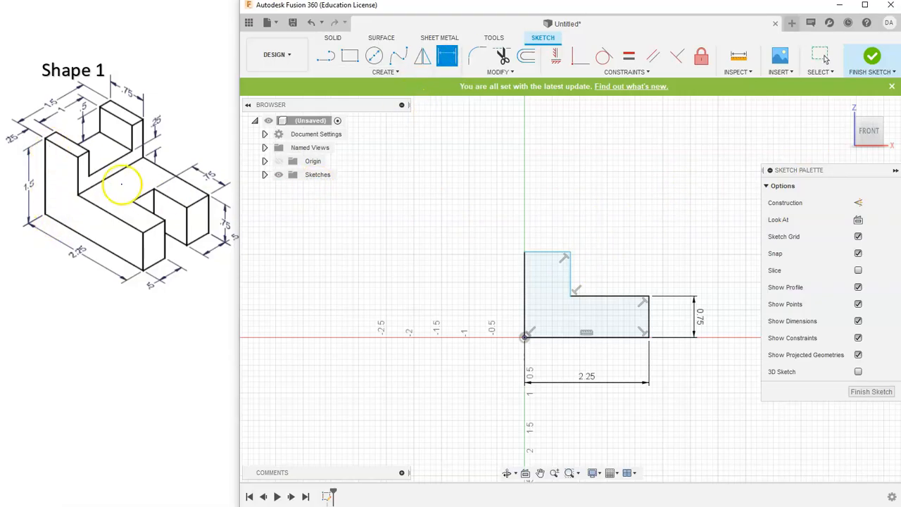
left_click(549, 336)
left_click(539, 253)
left_click(466, 281)
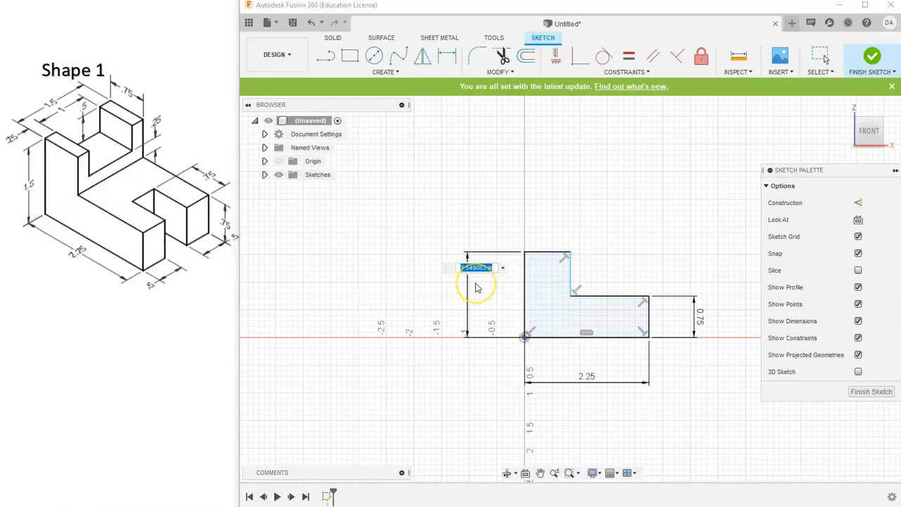
type("1.5")
key("Return")
Dimension the upright's width between its two vertical edges as 0.75 in
key("d")
left_click(551, 285)
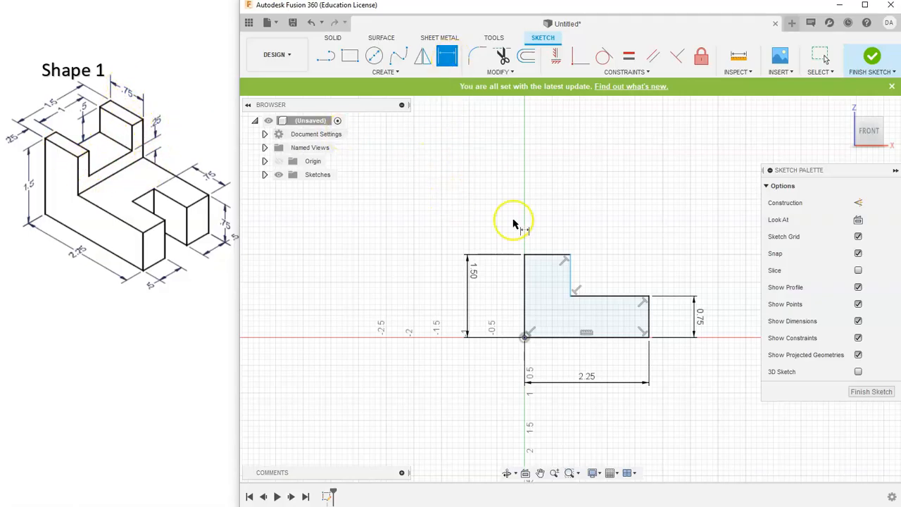
left_click(526, 276)
left_click(570, 273)
left_click(550, 233)
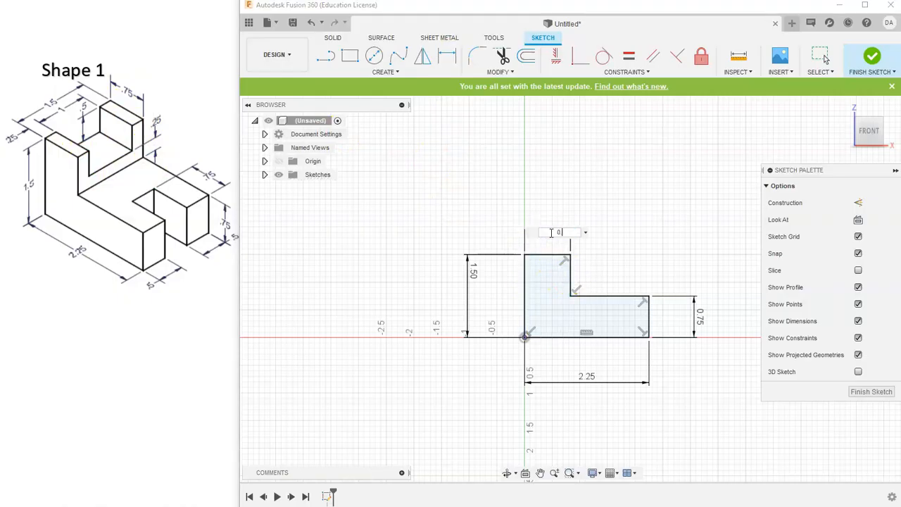
key("Return")
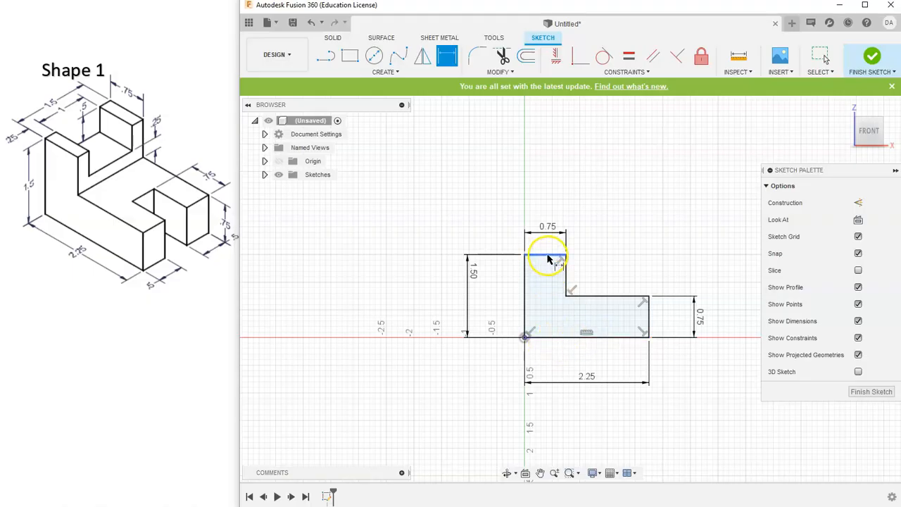
Try to add dimensions to the profile's horizontal step edge and the upright's inner vertical edge
left_click(611, 296)
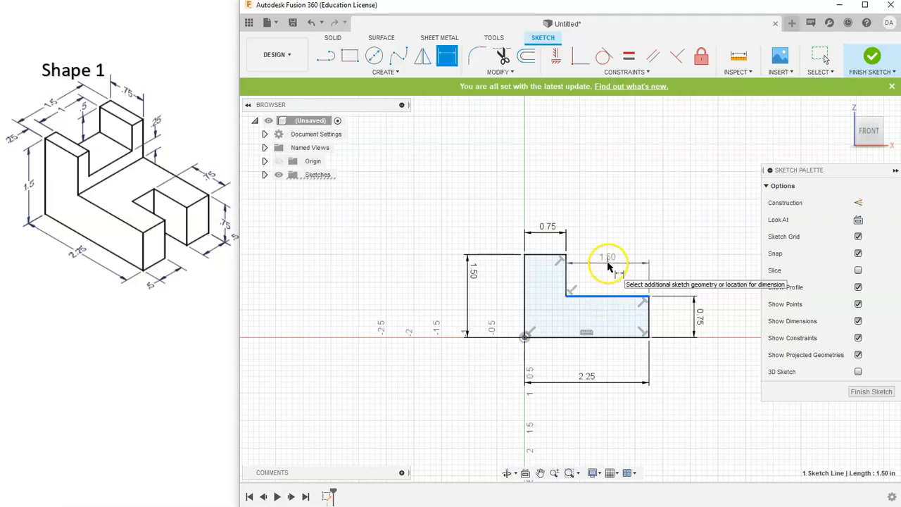
left_click(609, 266)
left_click_drag(557, 230, 485, 173)
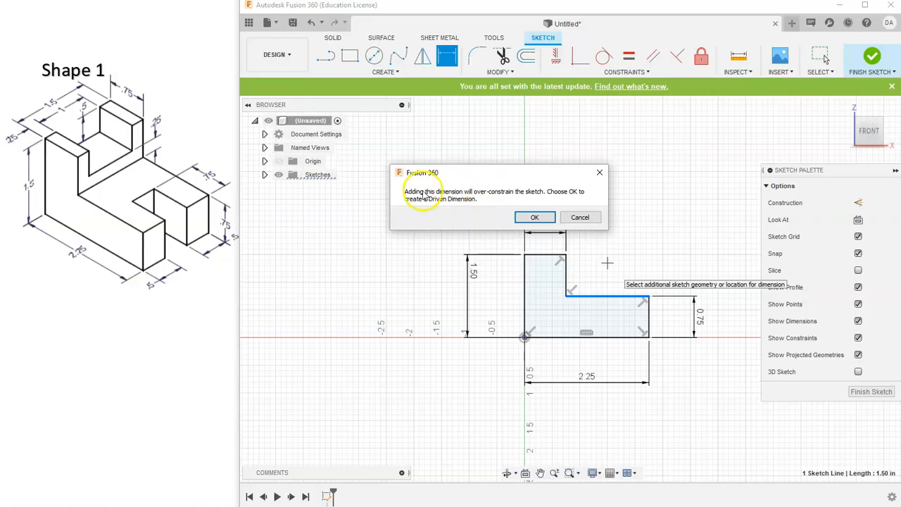
left_click(581, 217)
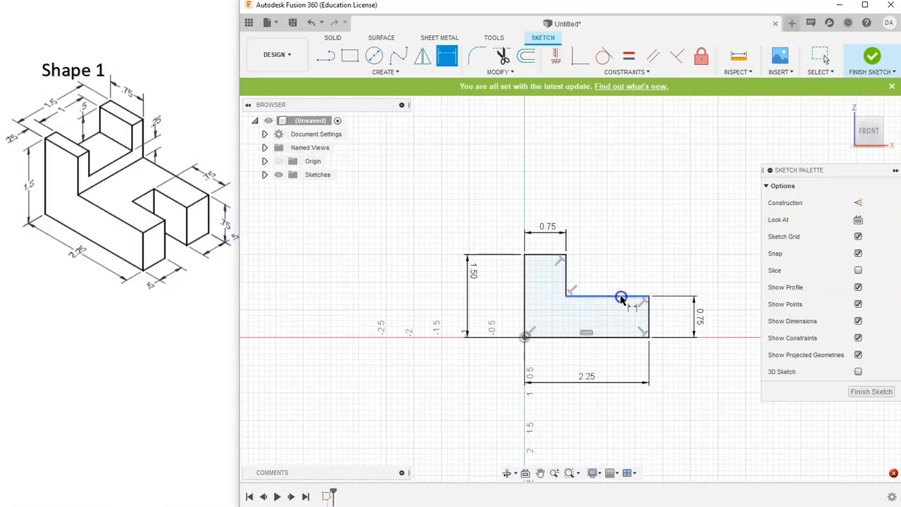
left_click(567, 270)
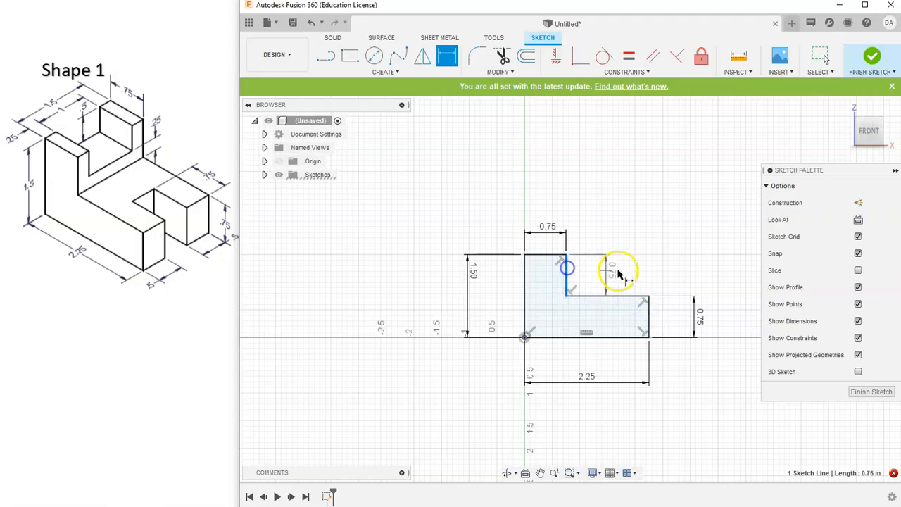
right_click(614, 269)
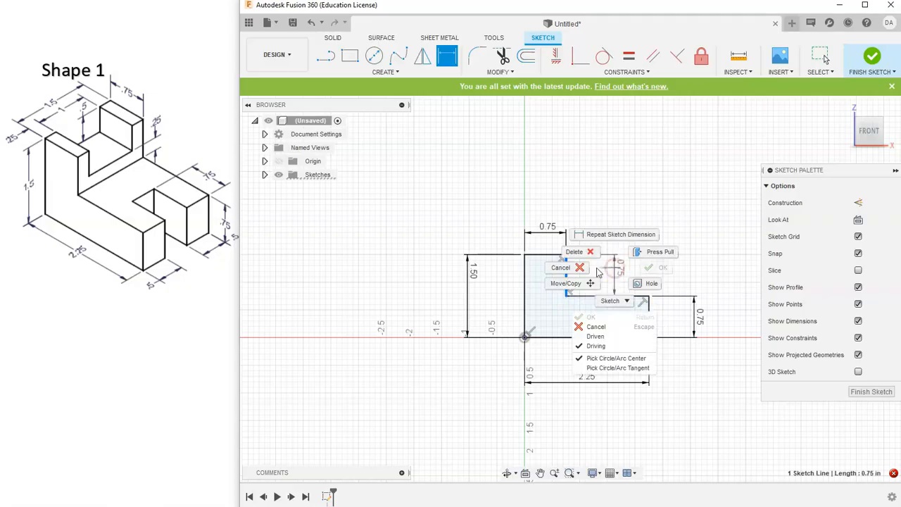
left_click(575, 268)
left_click(650, 284)
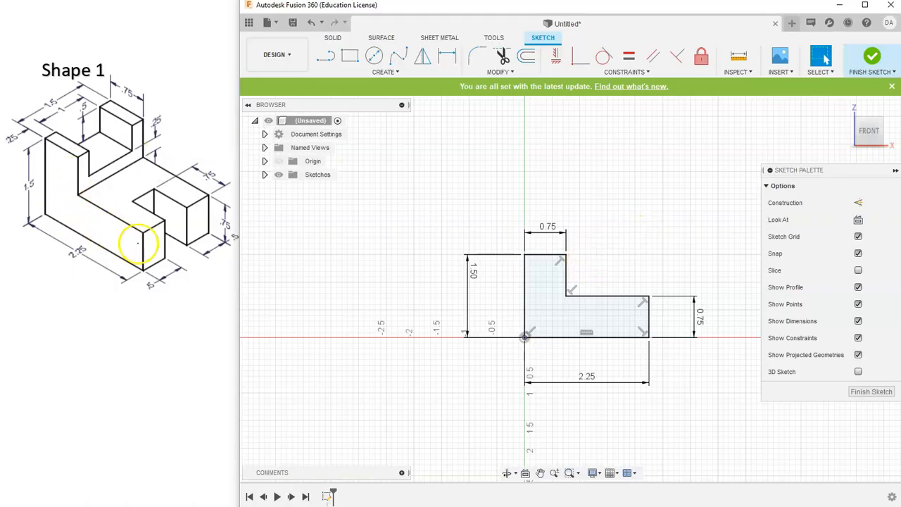
Finish the sketch of the L-shaped profile
left_click(878, 70)
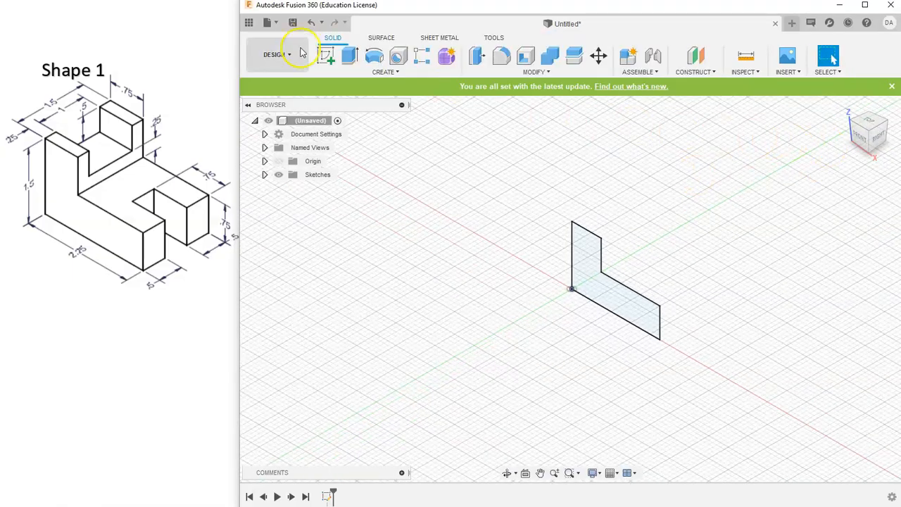
Extrude the L-shaped profile 1.5 in to one side as a new body
left_click(350, 56)
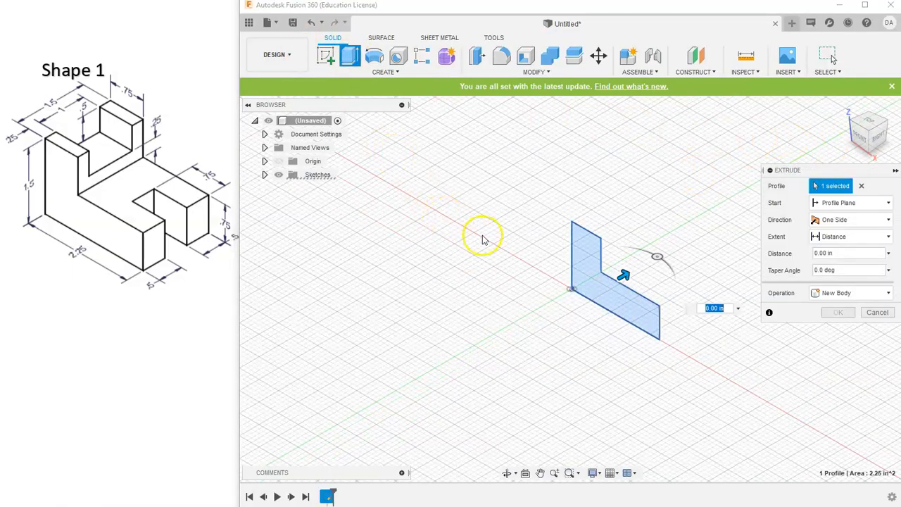
left_click_drag(624, 275, 654, 257)
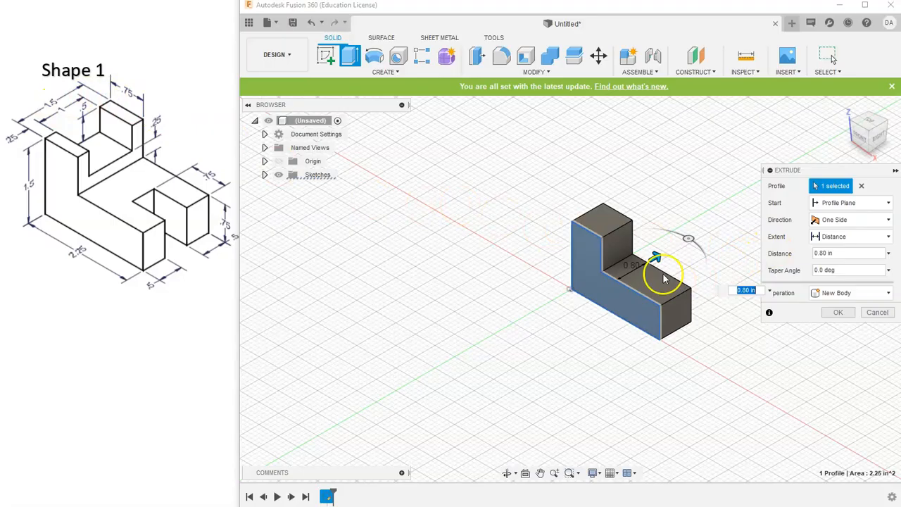
left_click(833, 252)
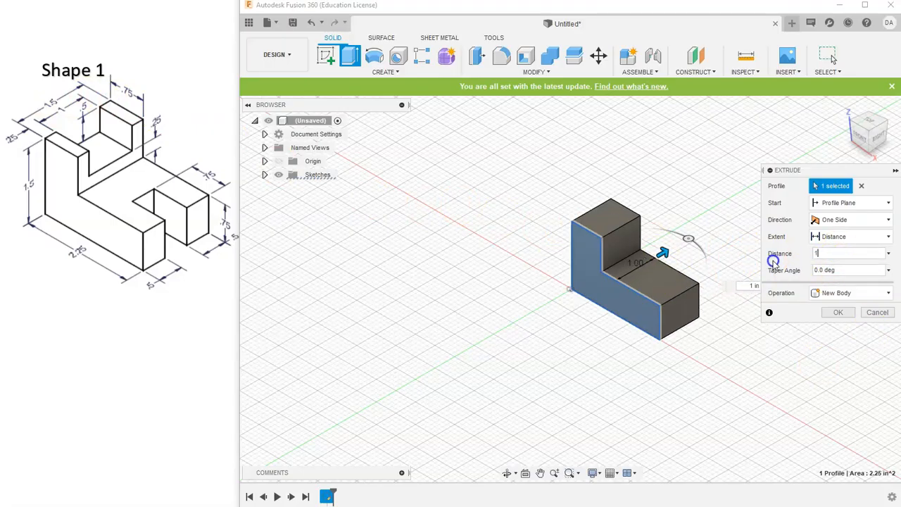
type("1.5")
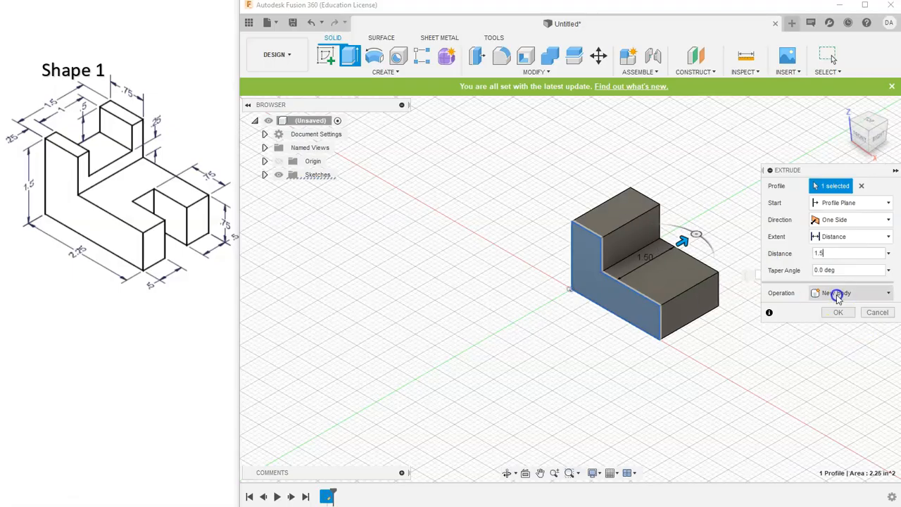
left_click(838, 312)
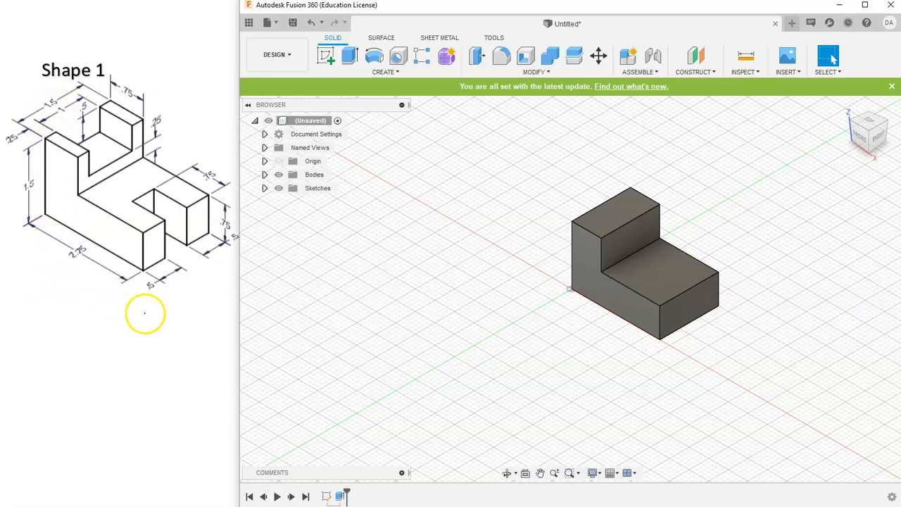
Cross off the dimensions already used (2.25, both 1.5 and both .75 values) on the Shape 1 reference drawing
left_click(172, 342)
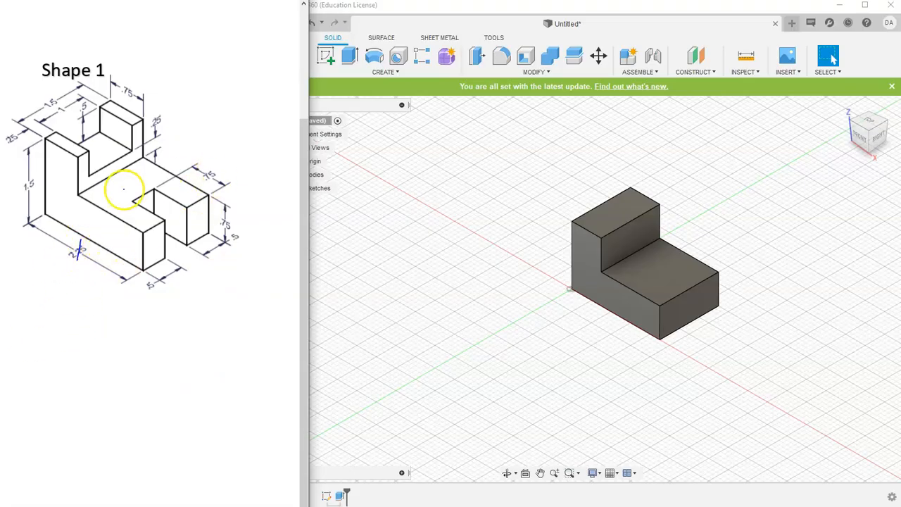
left_click(33, 179)
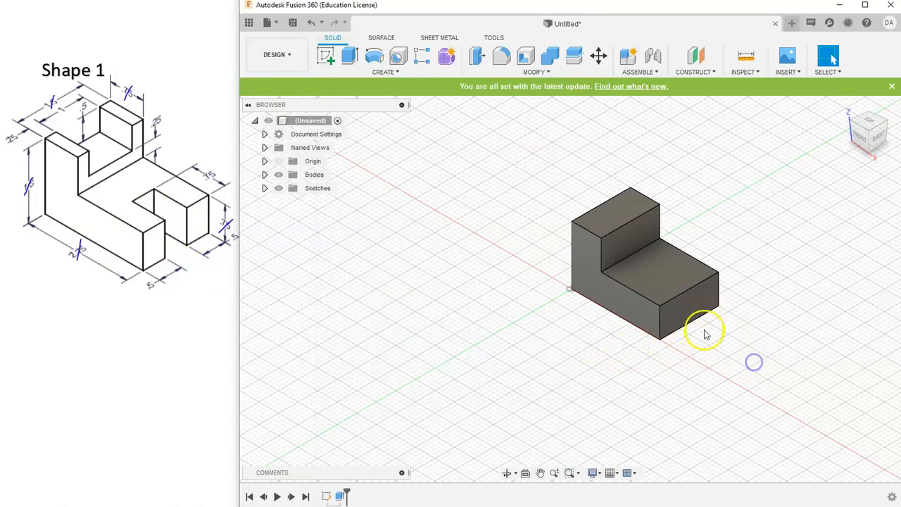
Start a sketch on the end face of the low step and draw a rectangle inside that face
left_click(690, 303)
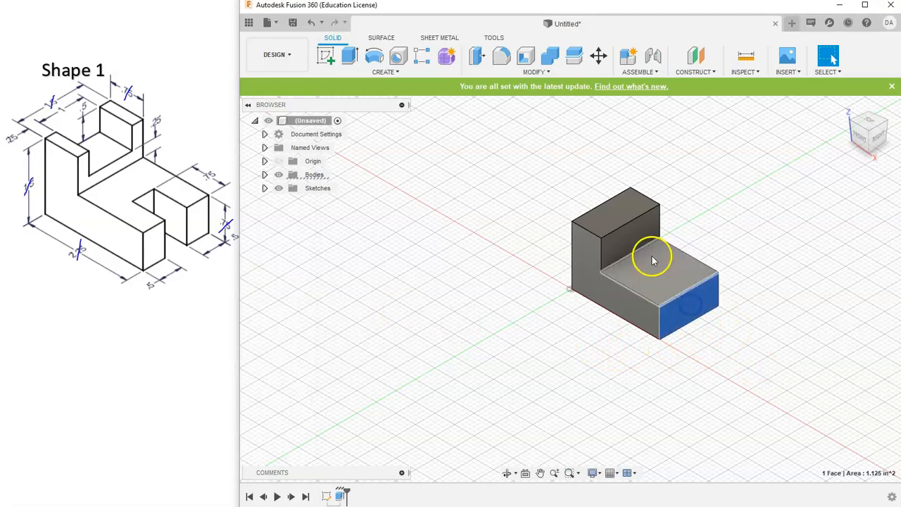
left_click(323, 58)
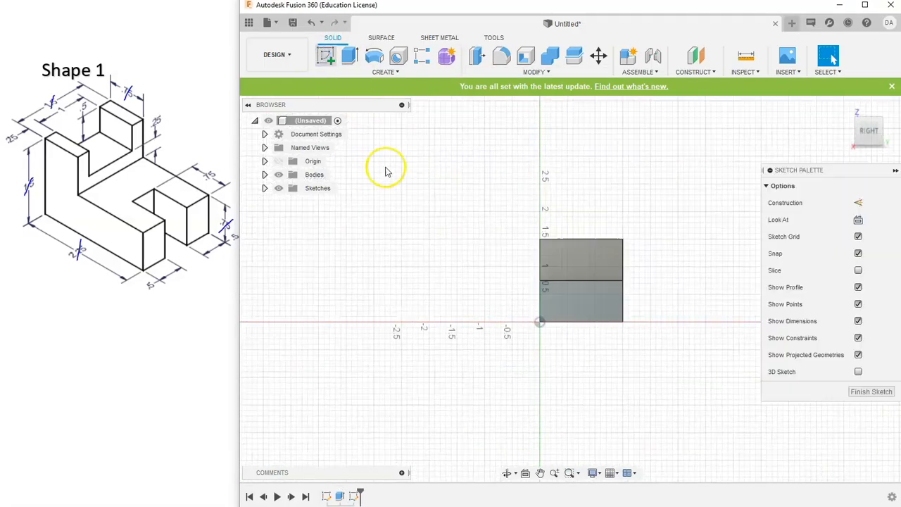
left_click(350, 56)
scroll(556, 280, "up", 3)
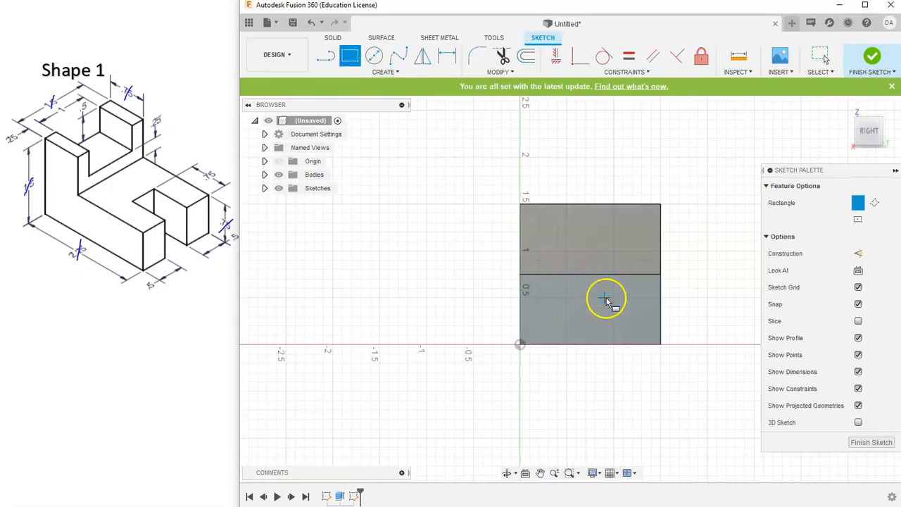
left_click(551, 284)
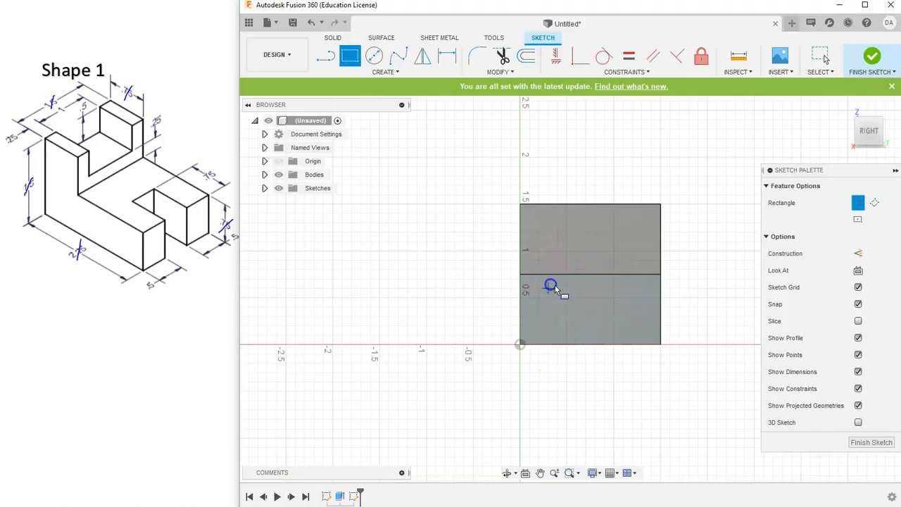
left_click(623, 326)
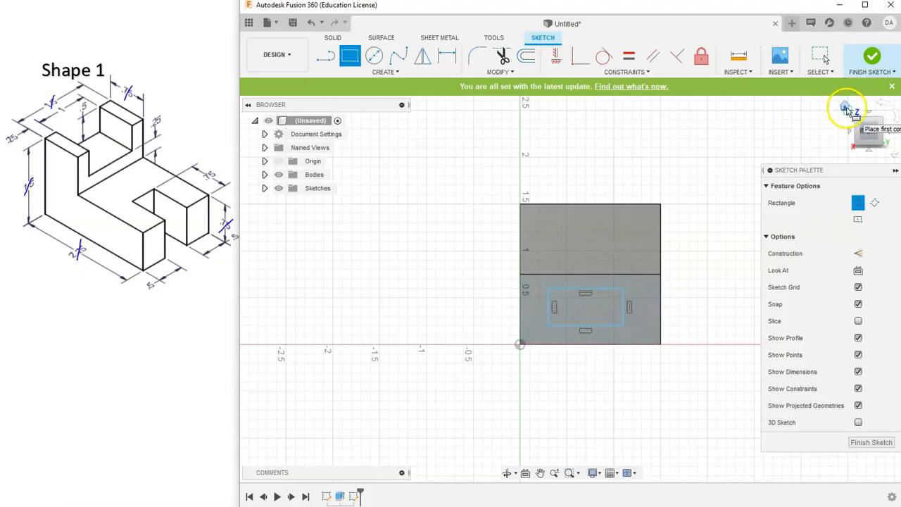
Apply a Collinear constraint between the rectangle's top edge and the top edge of the low step's end face
left_click(847, 105)
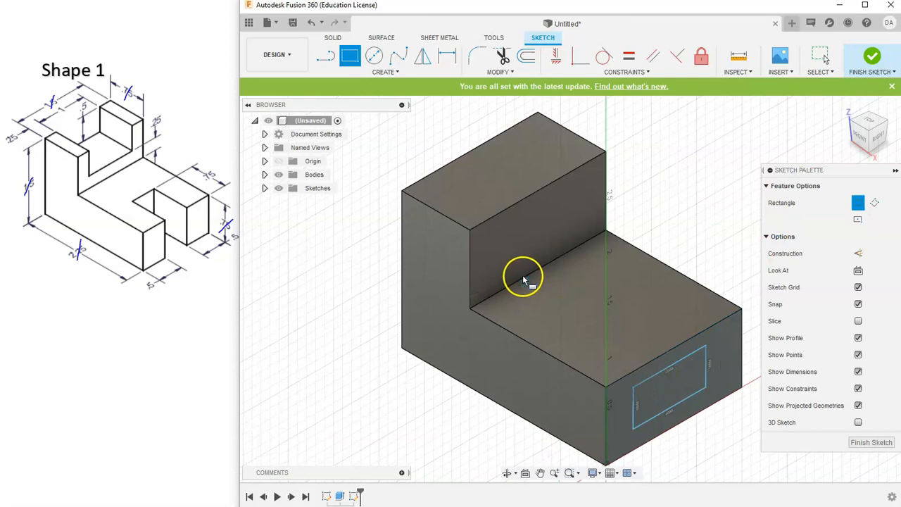
left_click(874, 137)
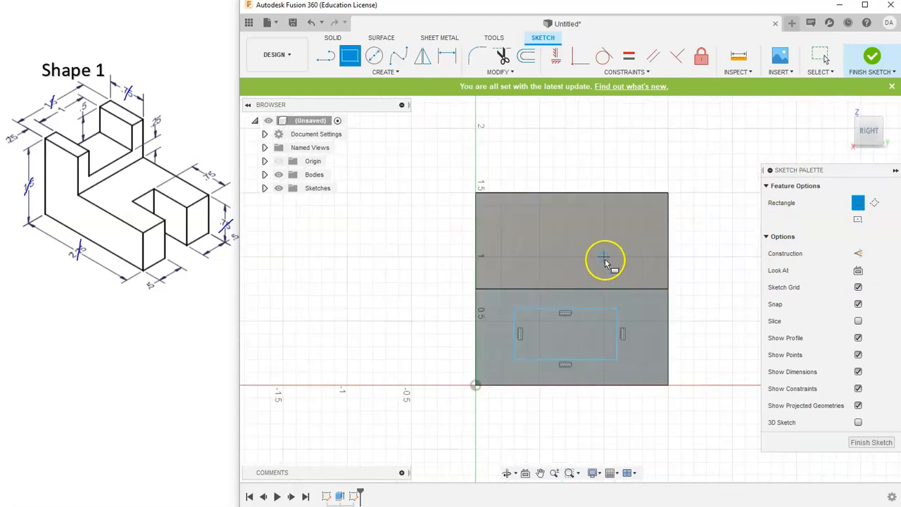
left_click(845, 107)
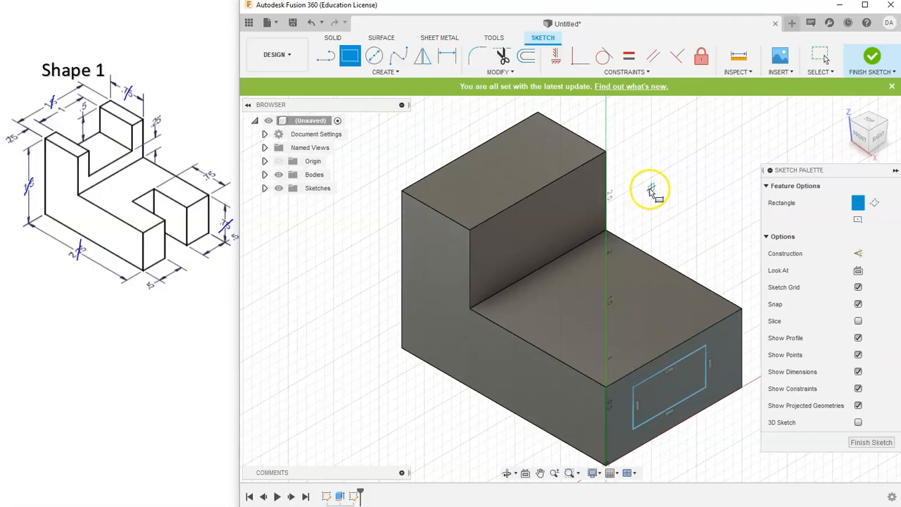
left_click(648, 73)
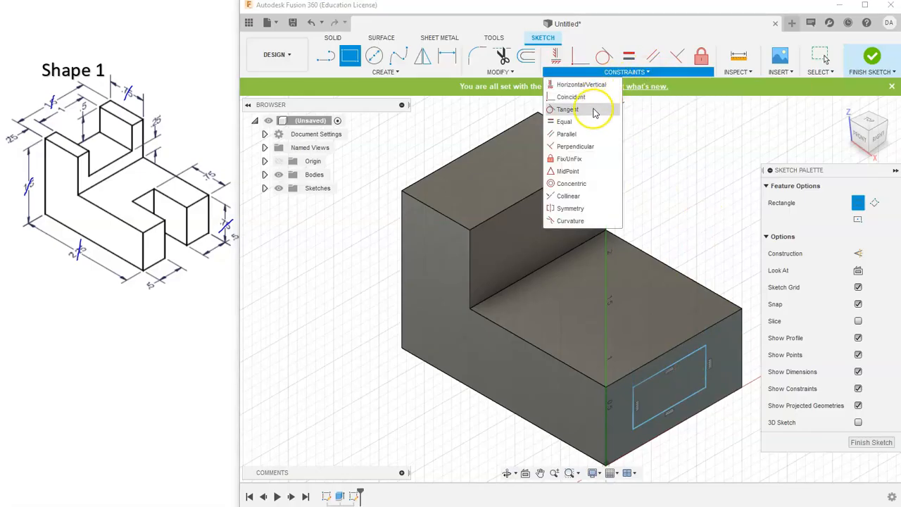
left_click(577, 199)
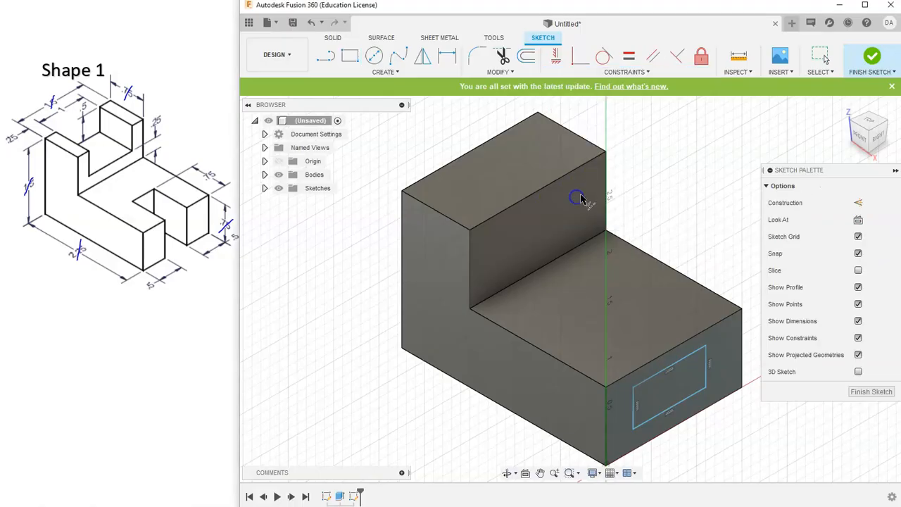
left_click(680, 365)
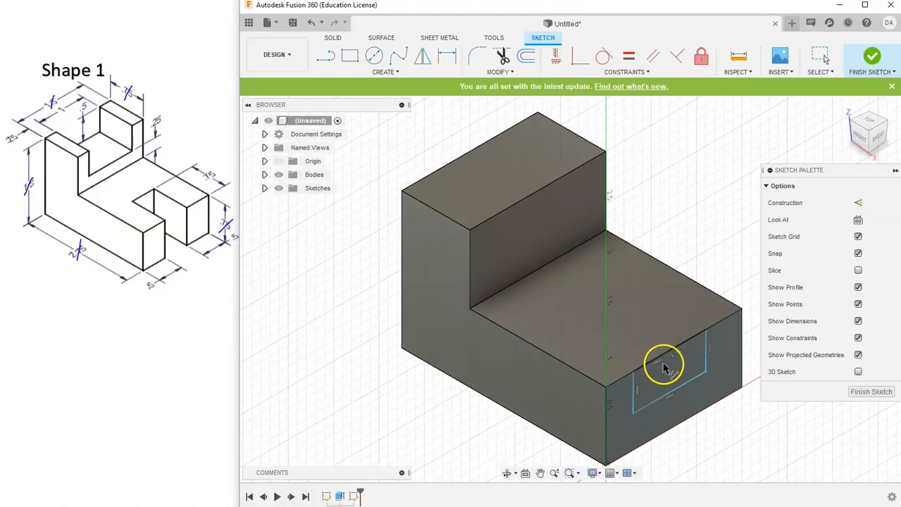
Make the rectangle's bottom edge collinear with the body's bottom edge and end the Collinear constraint
left_click(879, 141)
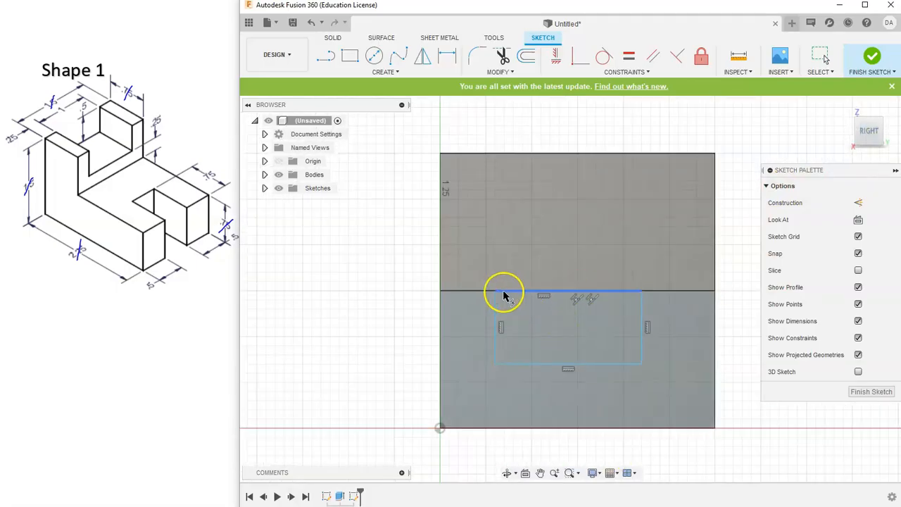
left_click(845, 106)
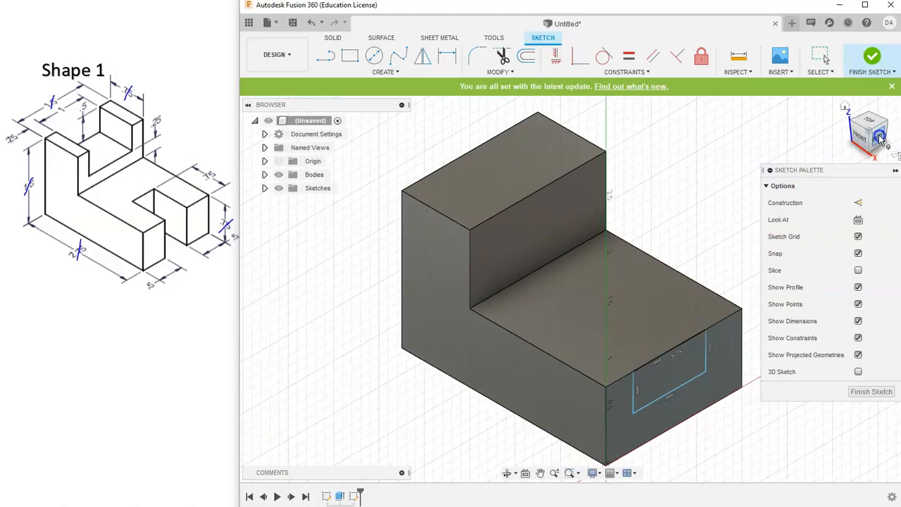
left_click(879, 138)
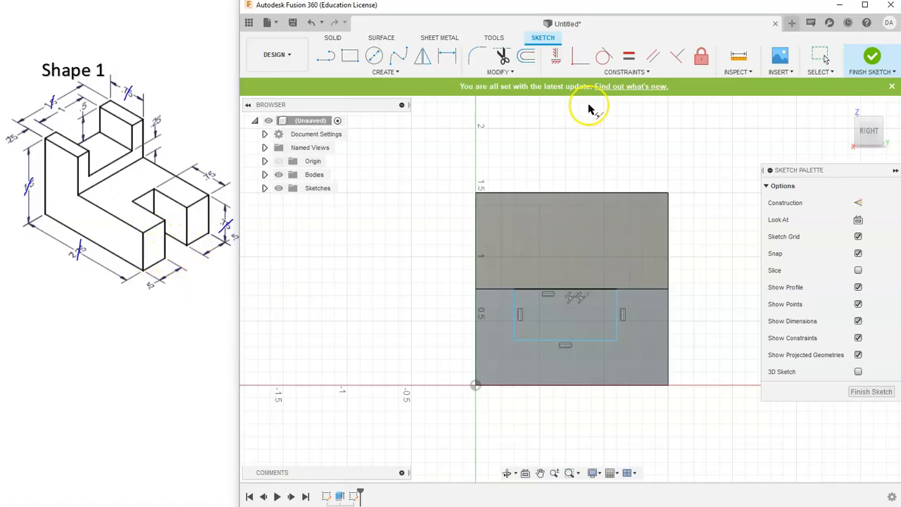
left_click(586, 342)
left_click(574, 385)
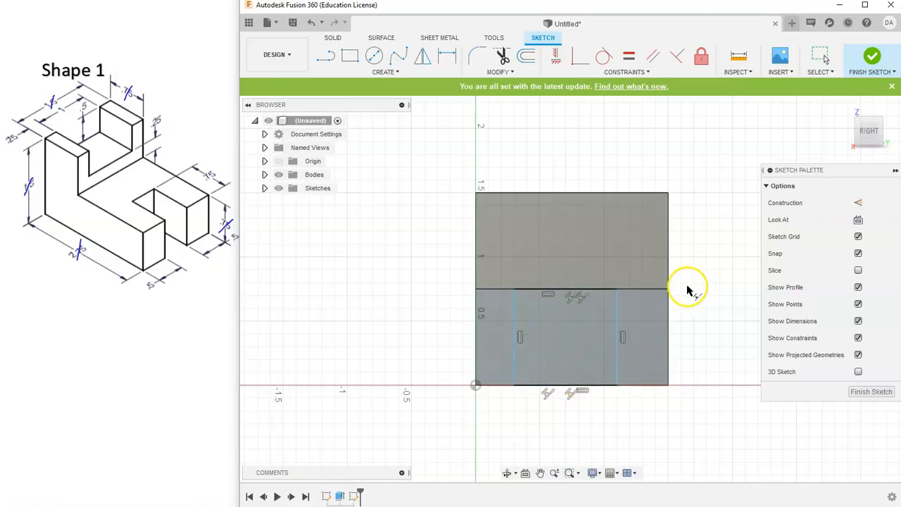
right_click(735, 285)
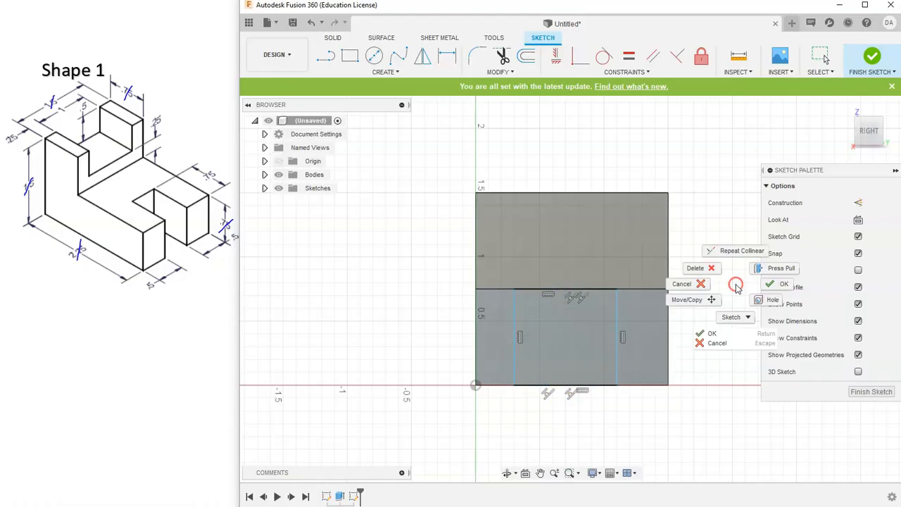
left_click(682, 283)
Shift the rectangle's two vertical edges sideways to test their freedom of movement
mouse_move(516, 320)
left_mouse_down()
mouse_move(632, 321)
mouse_move(603, 317)
left_mouse_up()
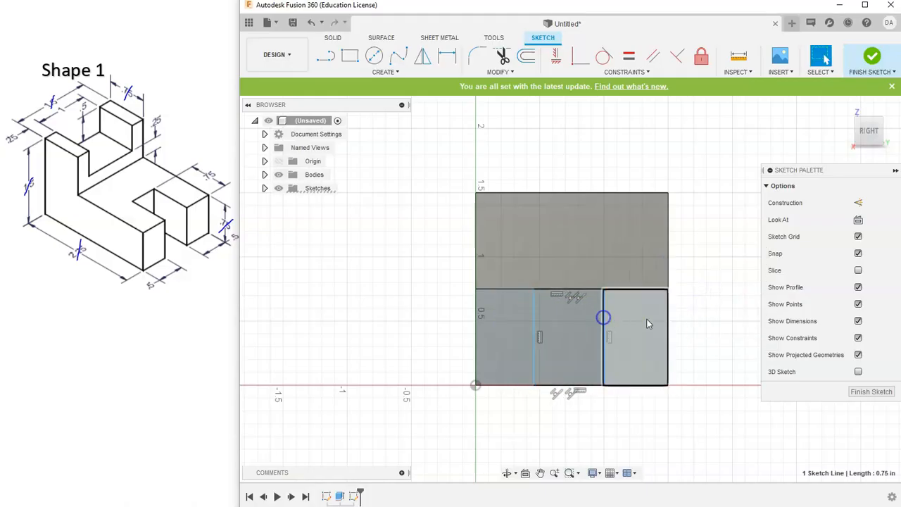
left_click(717, 303)
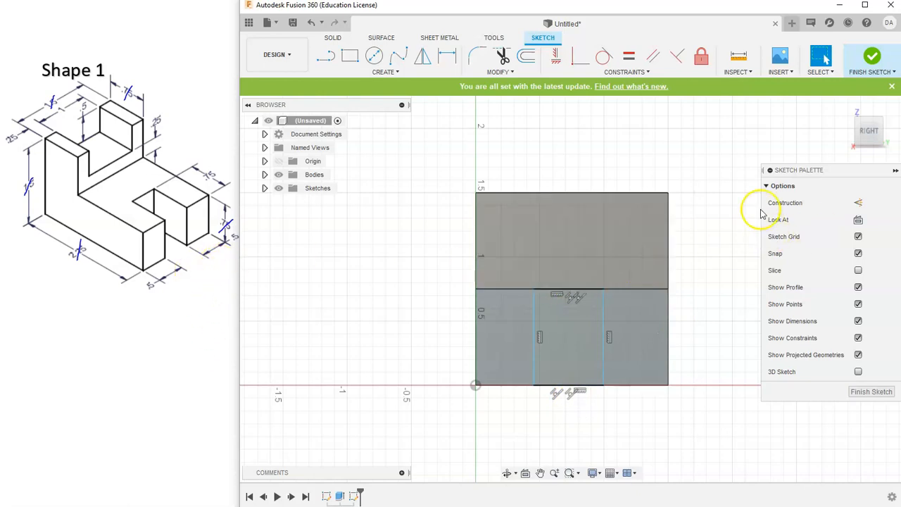
Dimension the distance from the end face's edge at the origin to the rectangle's nearest vertical edge as 0.5 in
left_click(844, 108)
middle_click_drag(660, 452, 651, 413)
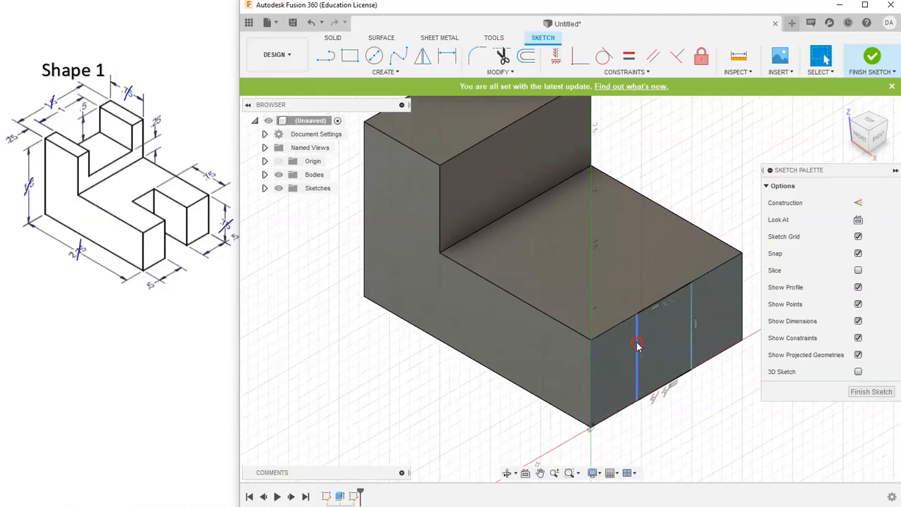
left_click(255, 307)
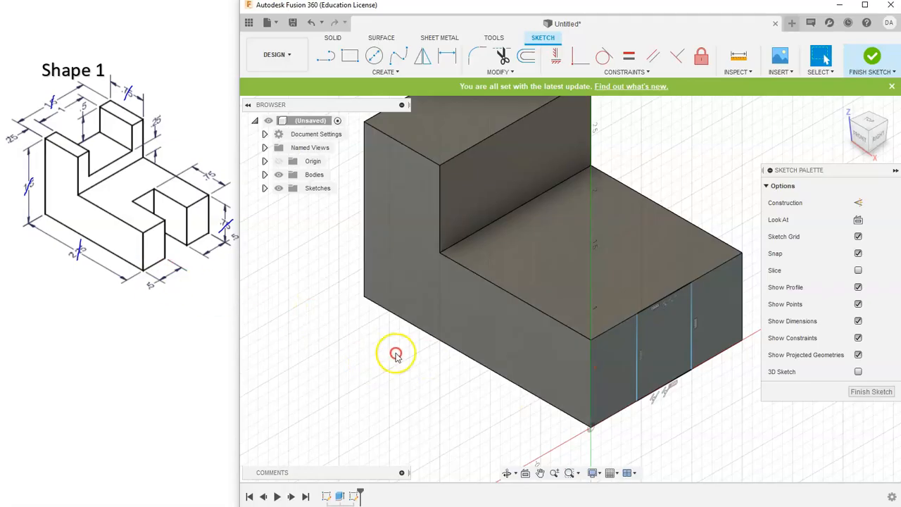
left_click(450, 57)
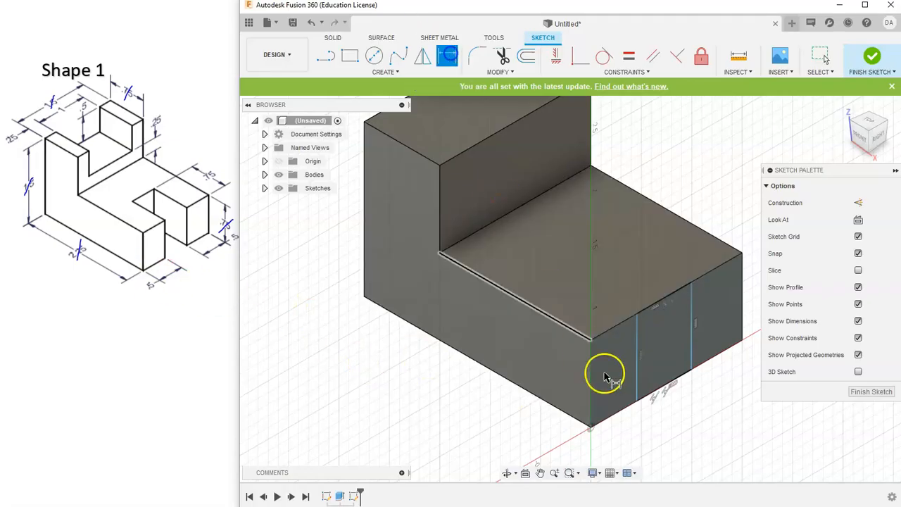
left_click(592, 372)
left_click(637, 362)
left_click(626, 431)
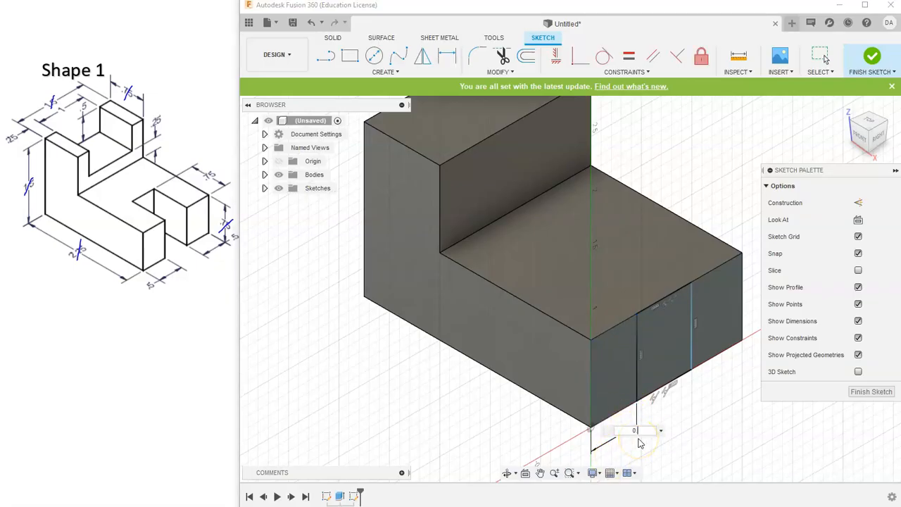
key("Return")
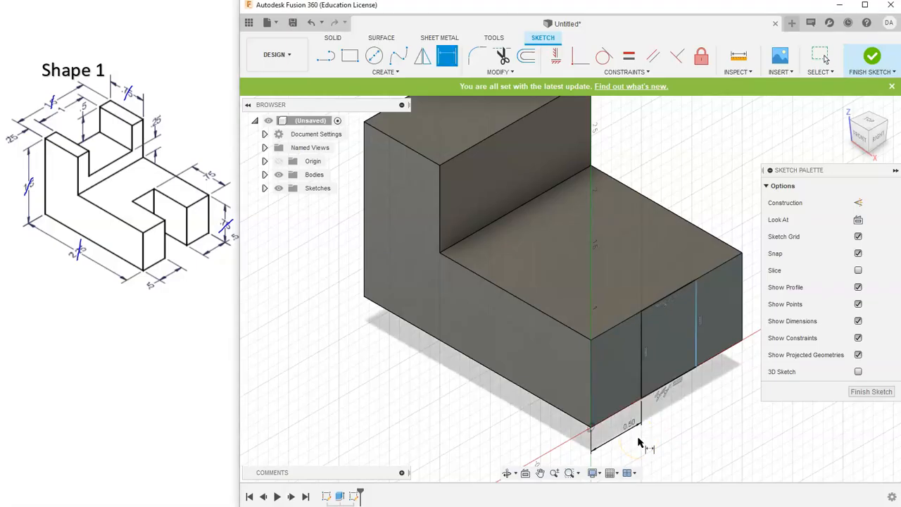
Dimension the distance from the rectangle's other vertical edge to the end face's far edge as 0.5 in
left_click(878, 139)
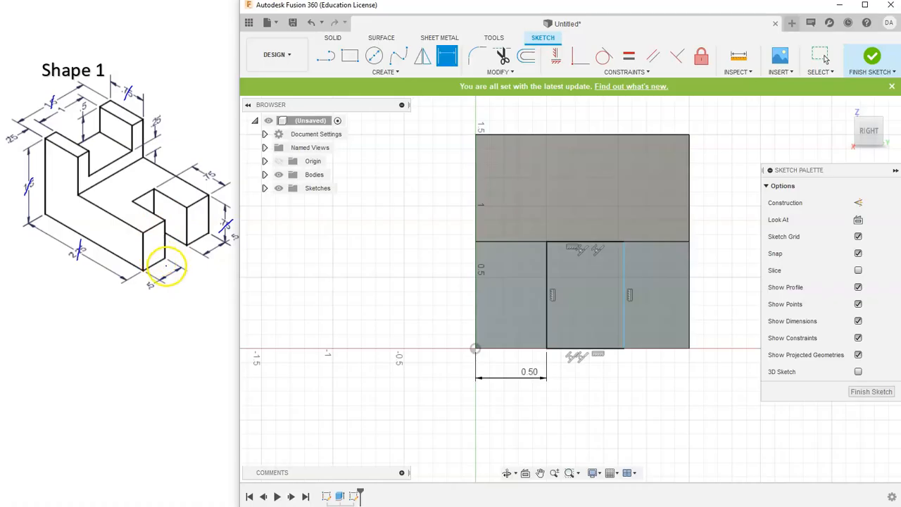
left_click(855, 116)
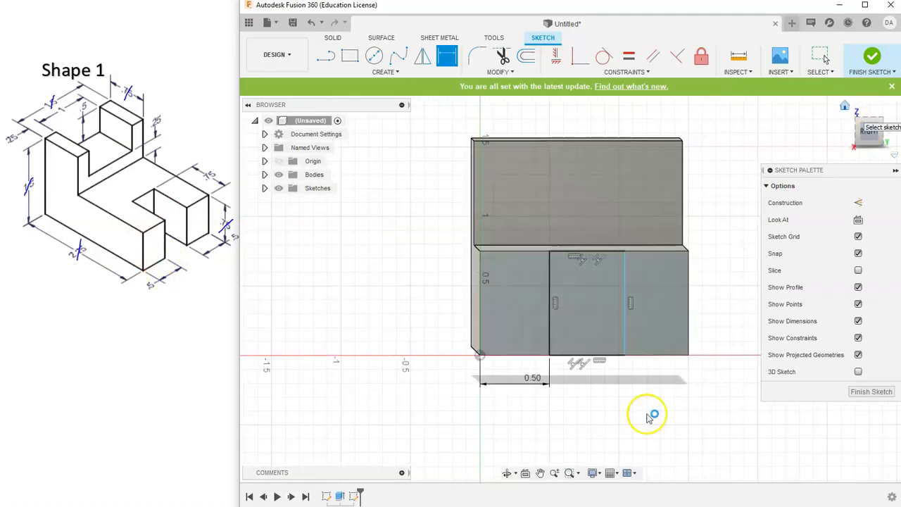
left_click(882, 138)
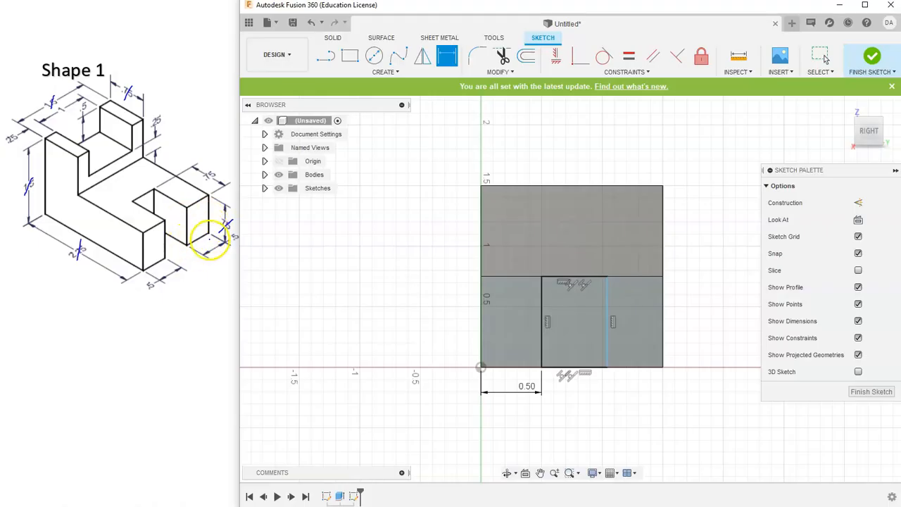
left_click(609, 302)
left_click(663, 298)
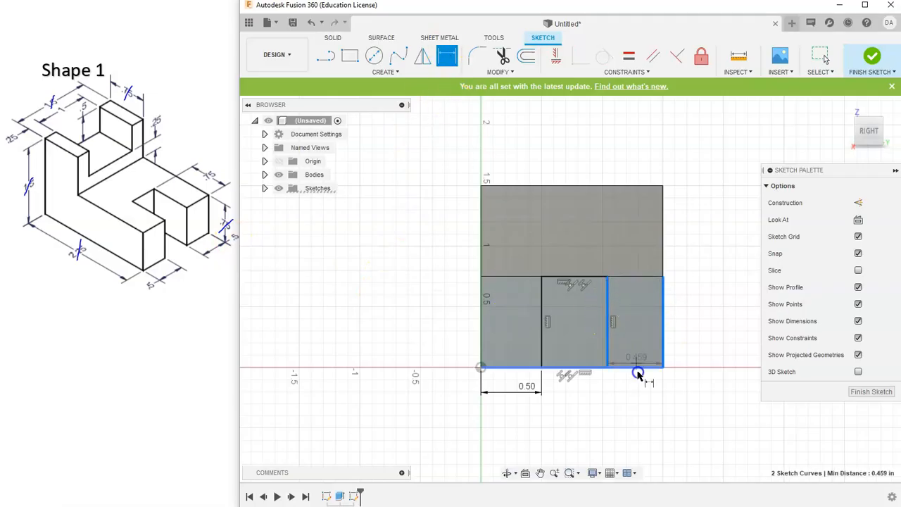
left_click(638, 392)
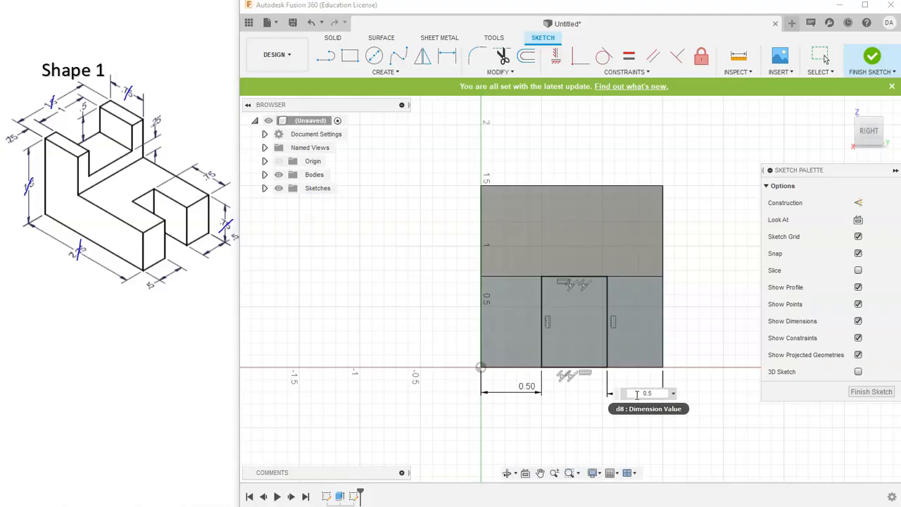
type("0.5")
key("Return")
Finish the sketch and extrude its middle rectangle -0.75 in as a cut, forming the notch in the low step's end
left_click(848, 107)
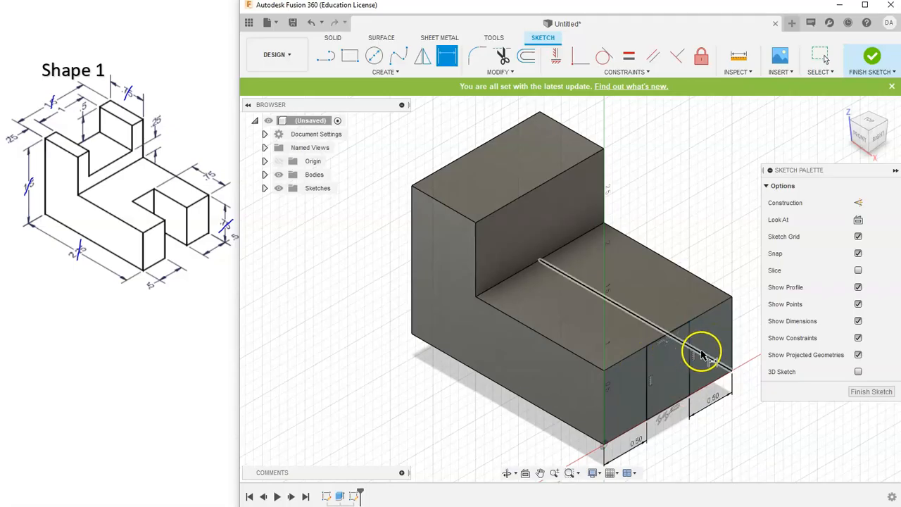
left_click(860, 75)
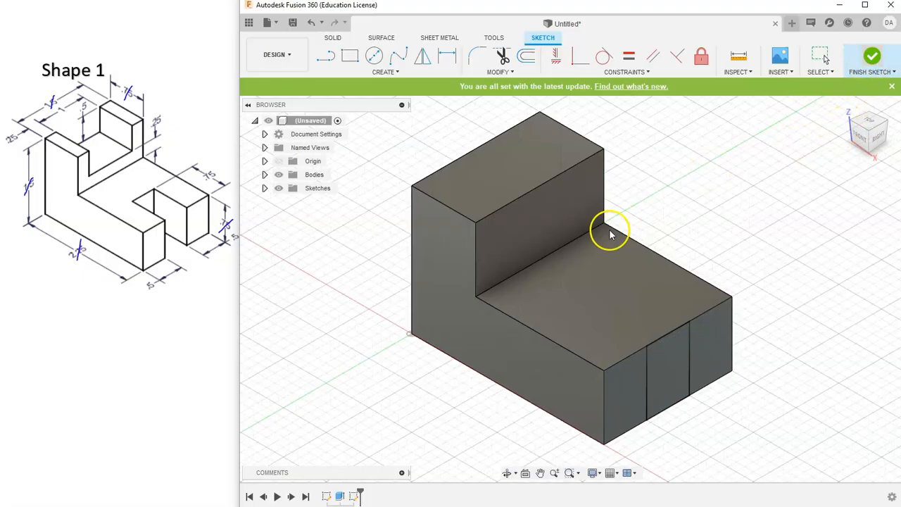
left_click(352, 60)
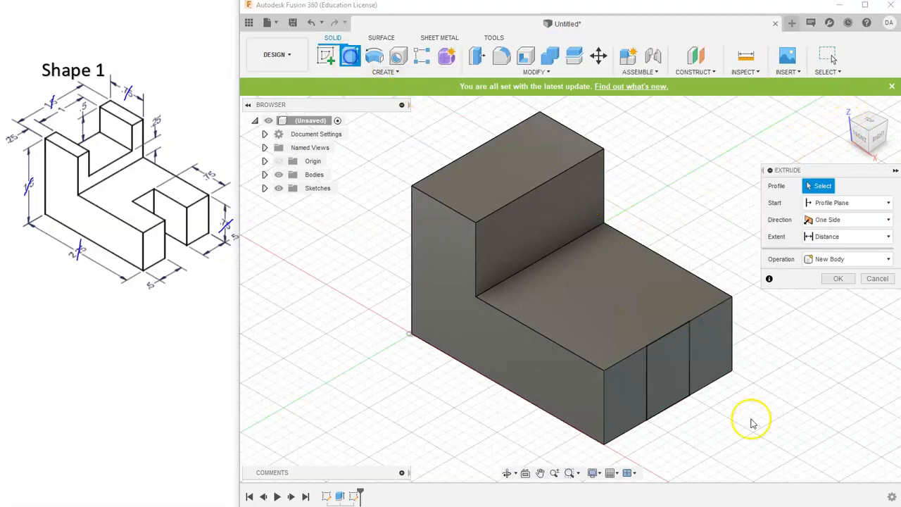
left_click(684, 387)
left_click_drag(678, 378, 643, 343)
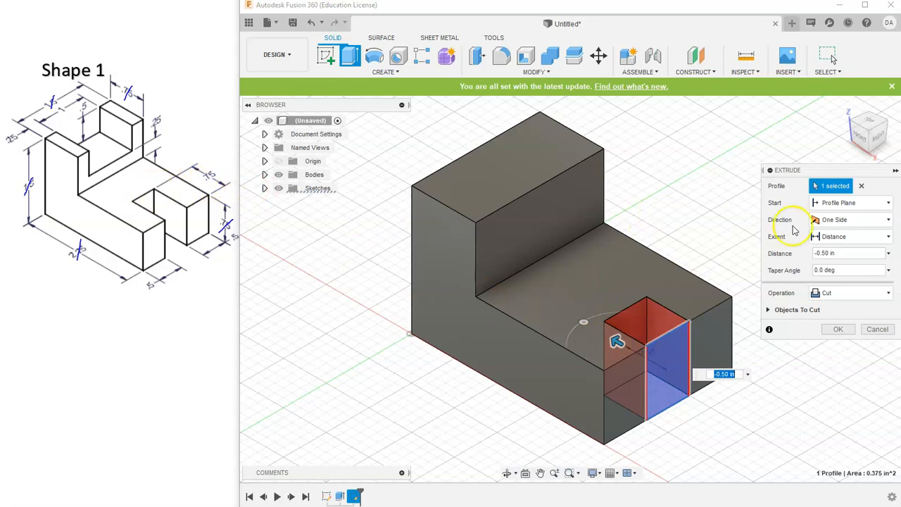
left_click(816, 254)
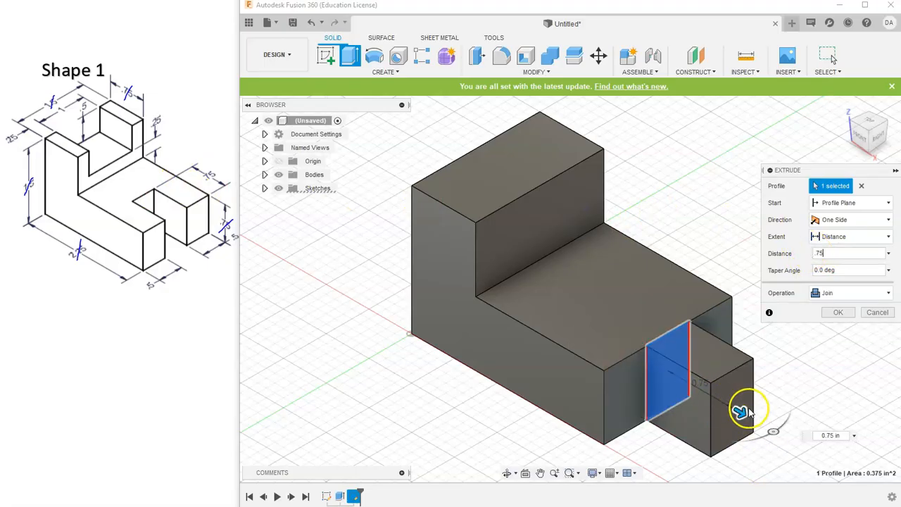
left_click_drag(740, 410, 646, 347)
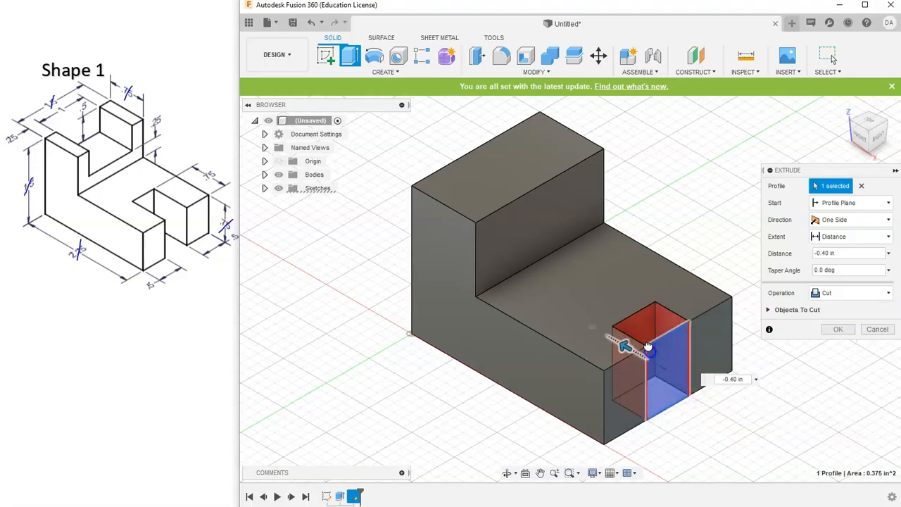
left_click(842, 253)
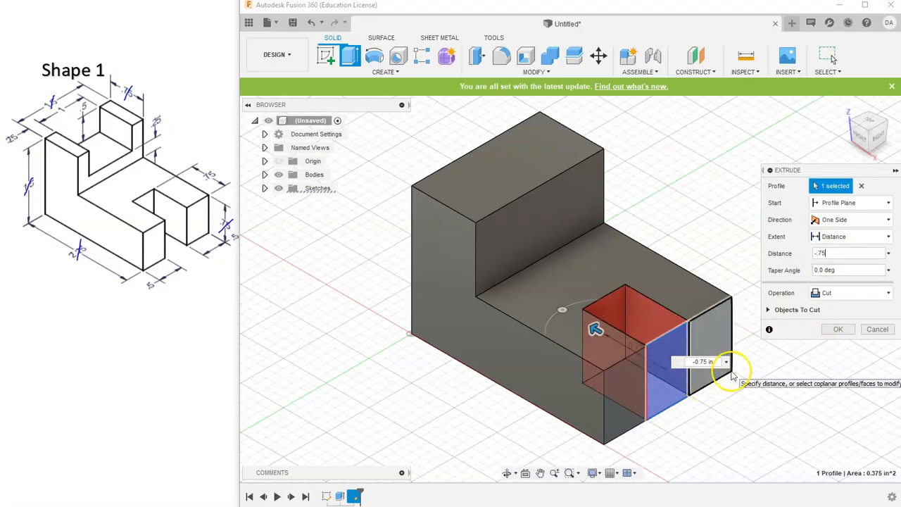
key("Return")
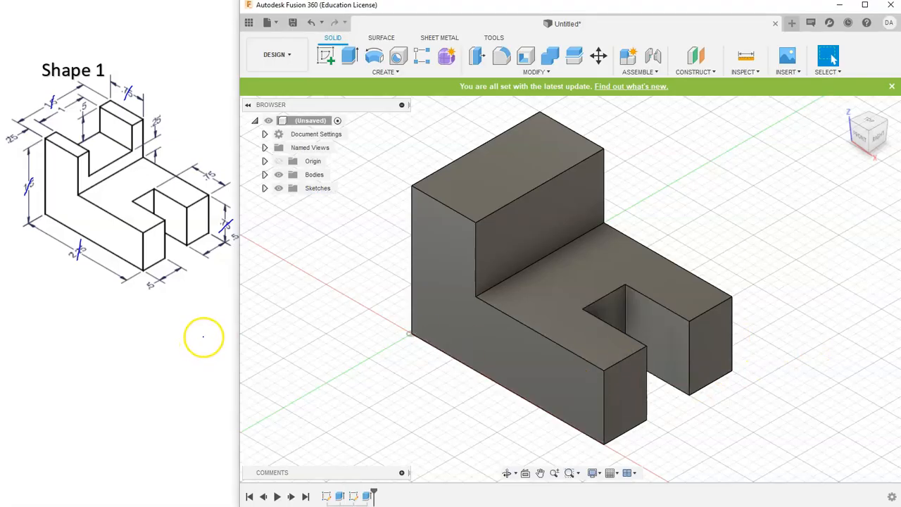
Switch to the Shape 1 drawing and cross off the notch's 0.75 depth and the two 0.5 prong widths
left_click(204, 336)
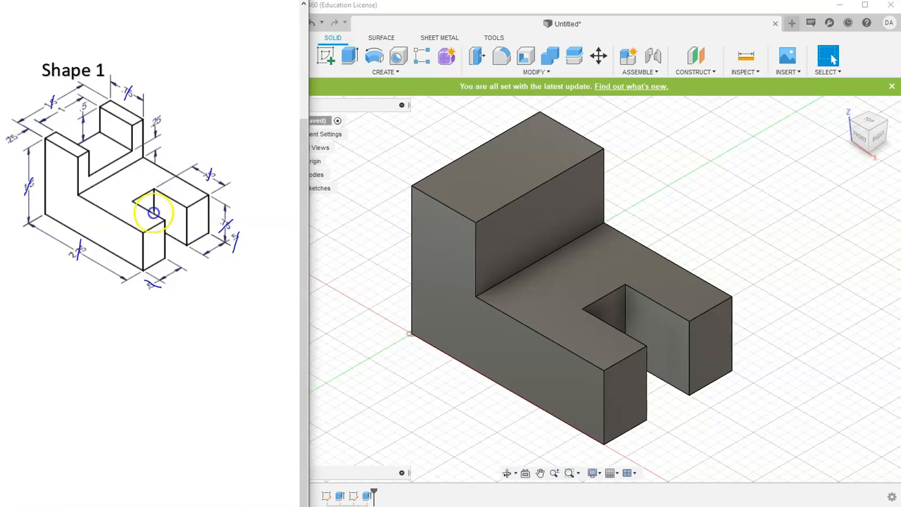
left_click(516, 217)
left_click(86, 150)
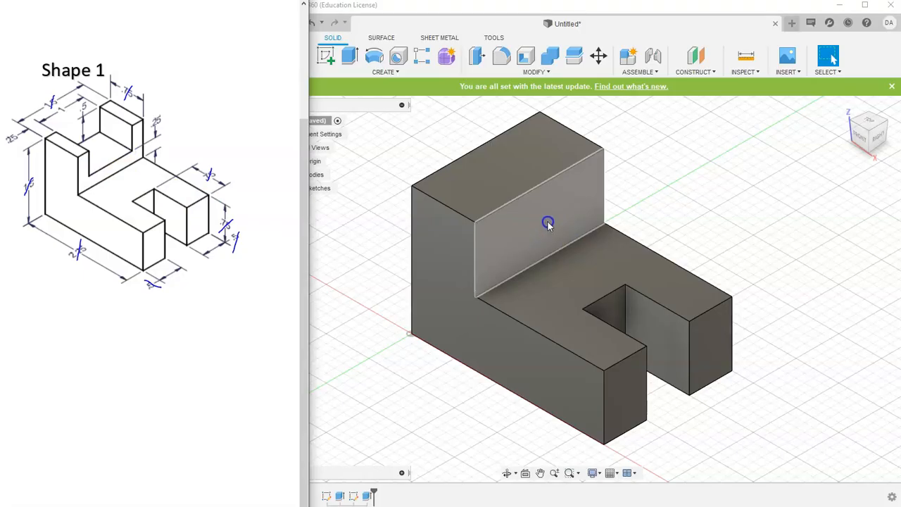
Sketch a rectangle on the tall block's inner vertical face, starting on its top edge about 0.24 in from the side edge
left_click(524, 213)
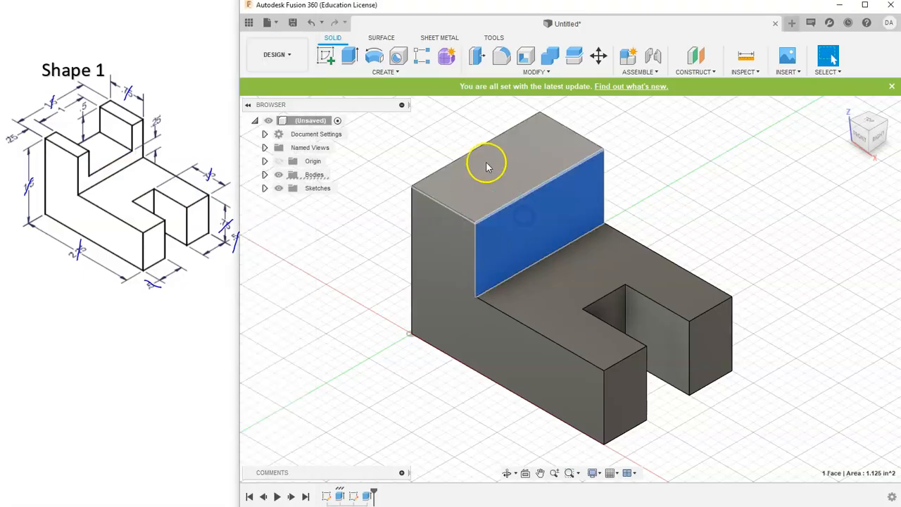
left_click(333, 61)
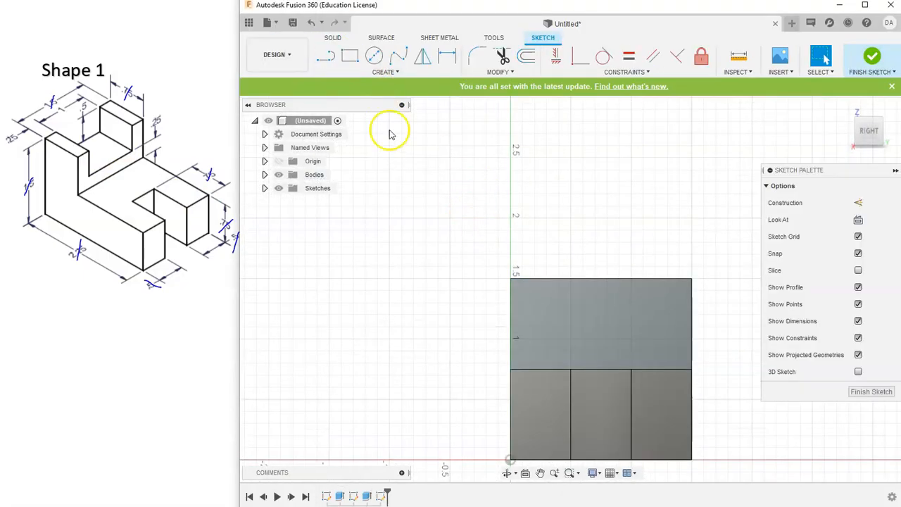
left_click(349, 56)
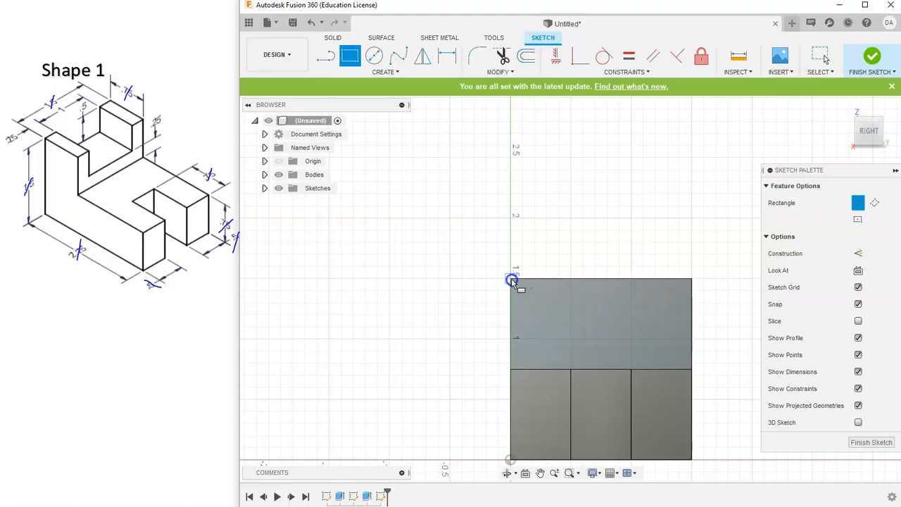
mouse_move(540, 279)
left_mouse_down()
mouse_move(630, 321)
mouse_move(652, 348)
left_mouse_up()
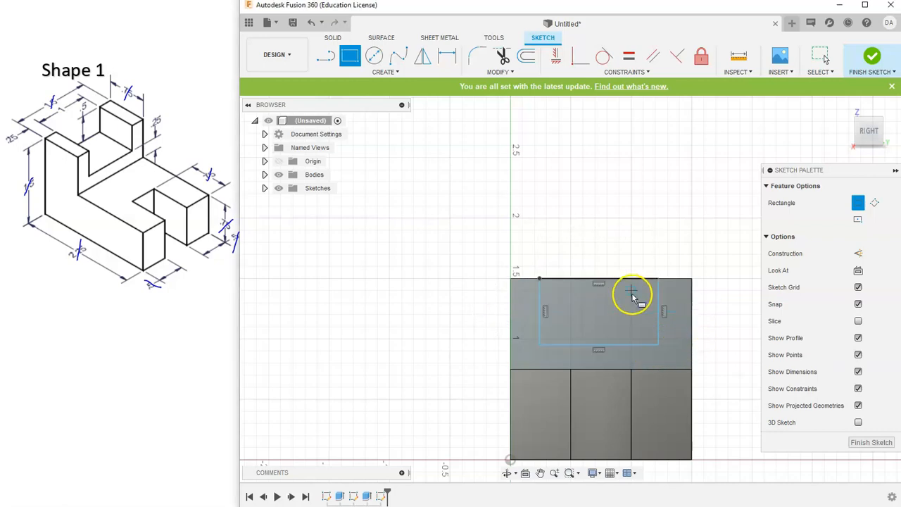
Dimension the distance between the rectangle's bottom edge and the bottom edge of the tall block's inner face as 0.25 in
left_click(847, 109)
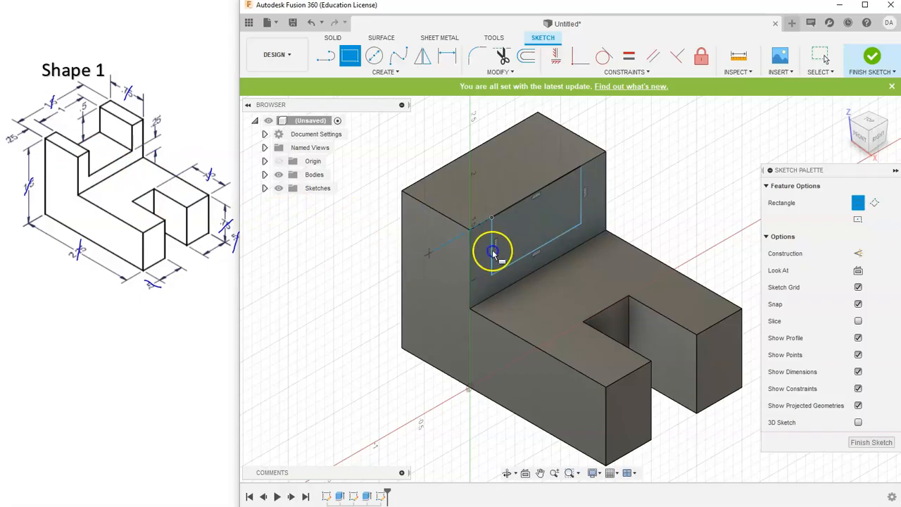
left_click(447, 56)
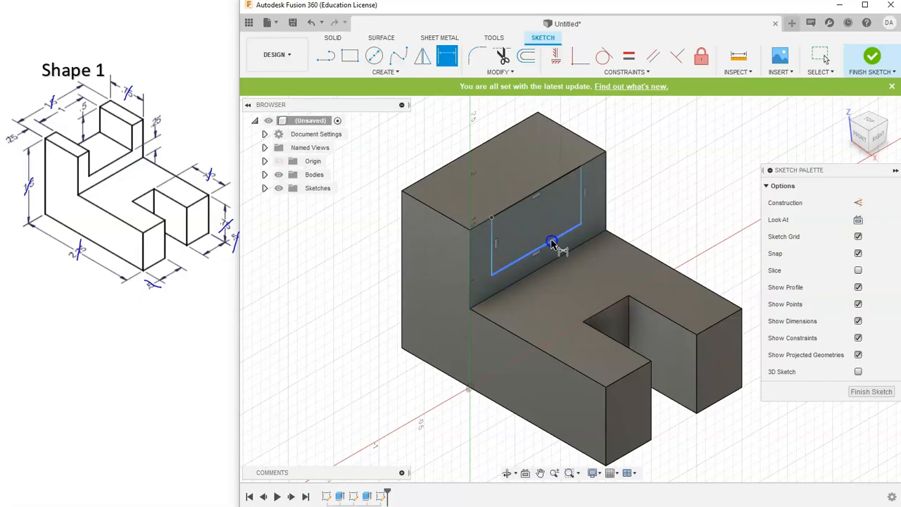
left_click(587, 235)
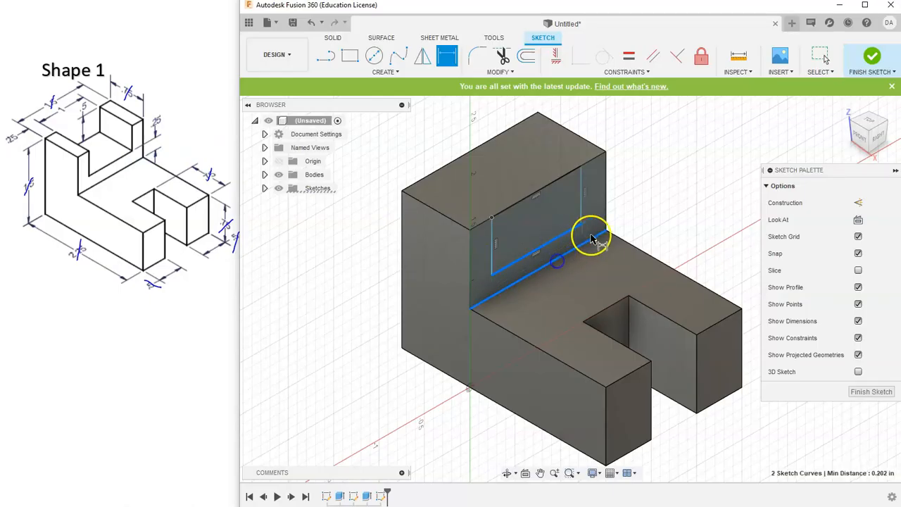
left_click(629, 204)
type("0.2")
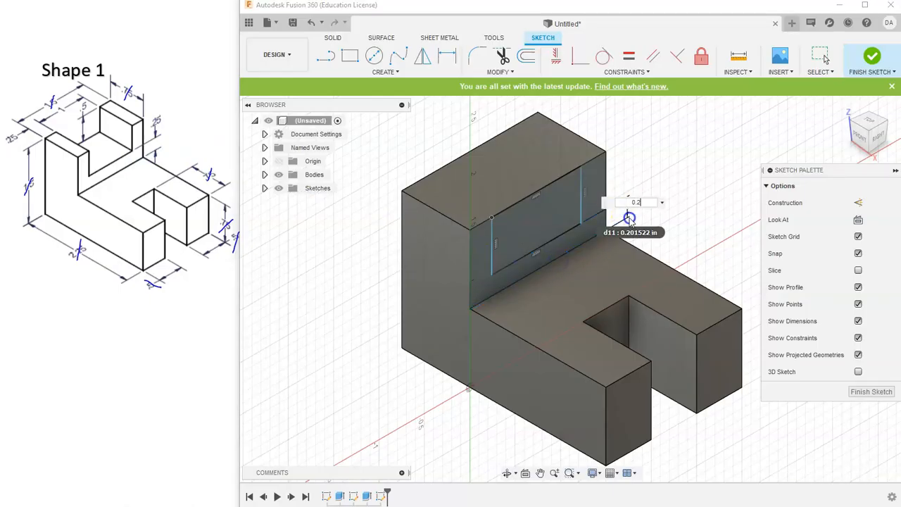
type("5")
key("Return")
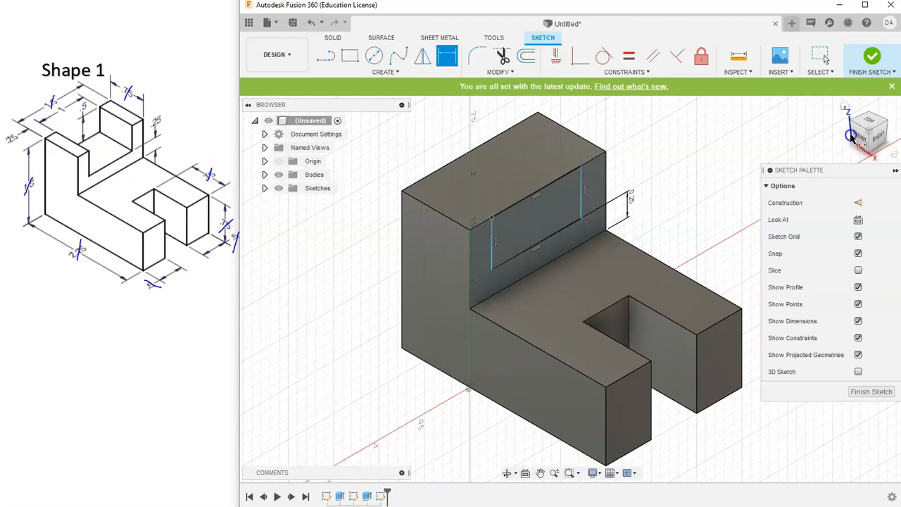
Dimension the distance from the inner face's side edge to the rectangle's nearest vertical edge as 0.25 in
left_click(882, 136)
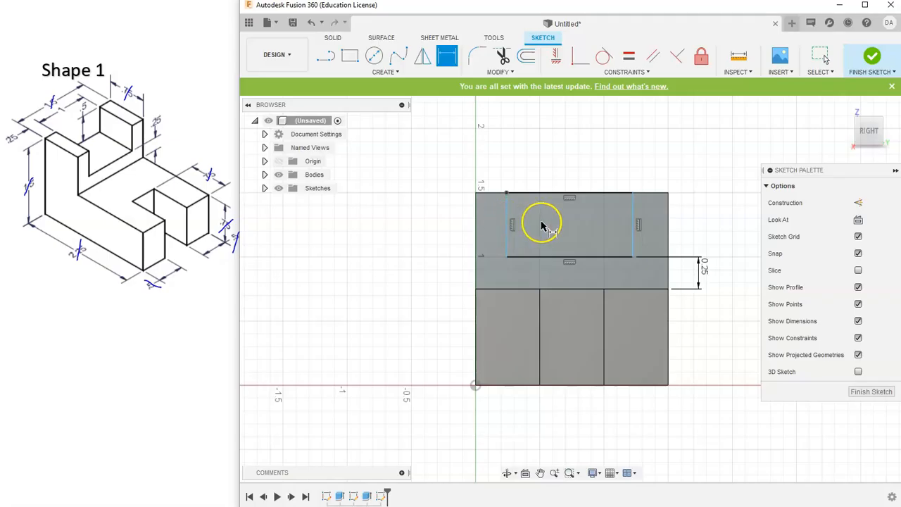
left_click(506, 217)
left_click(478, 211, "shift")
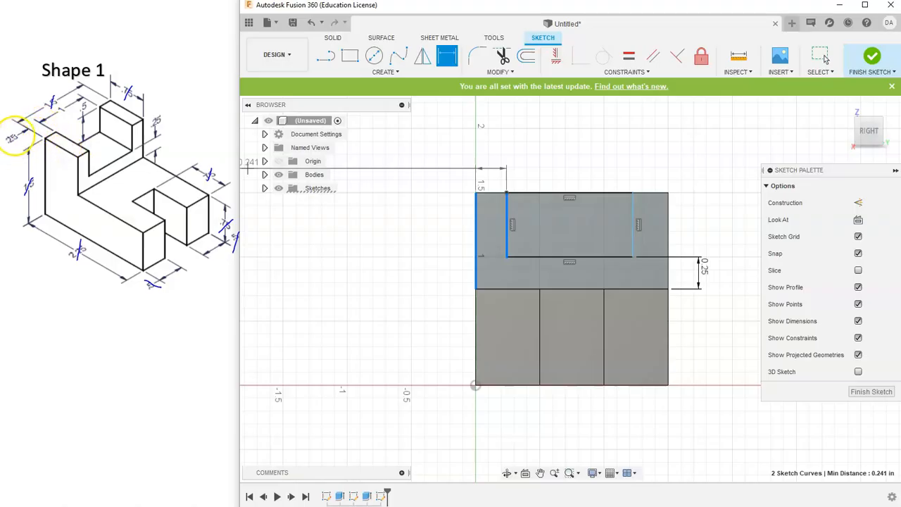
left_click(497, 178)
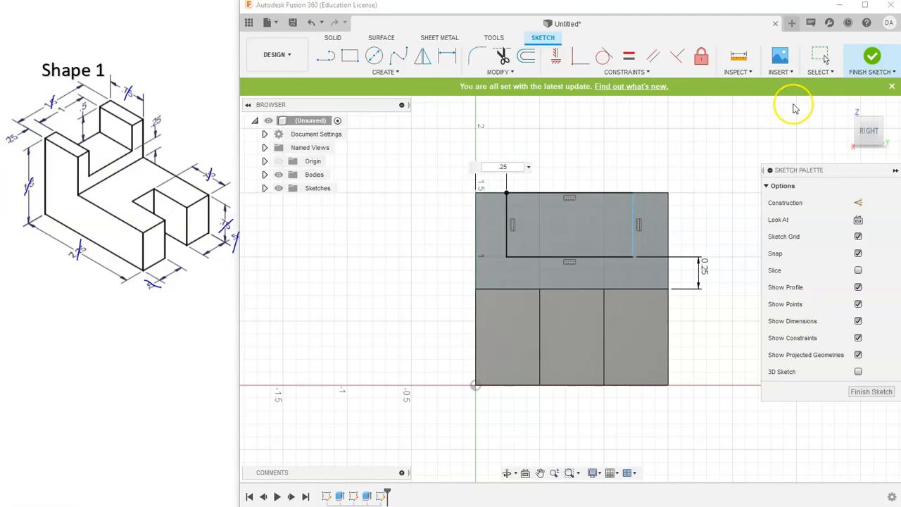
left_click(845, 107)
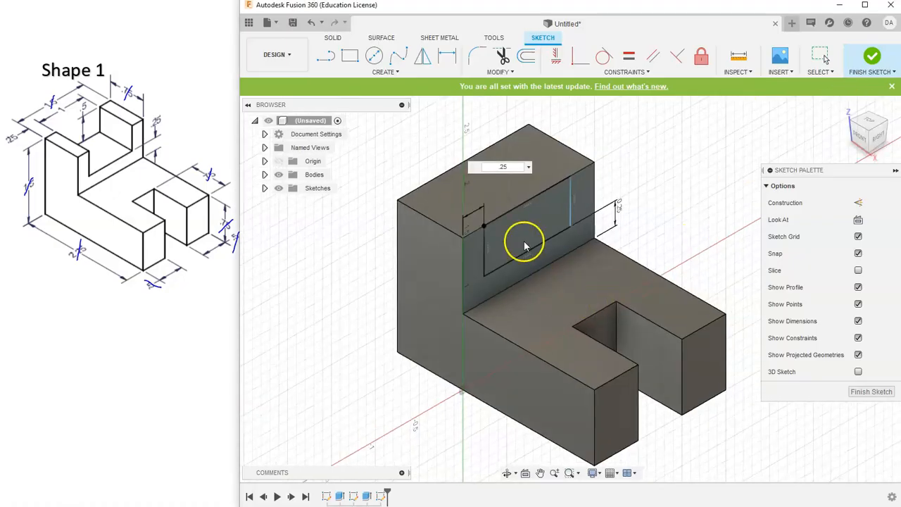
left_click(484, 225)
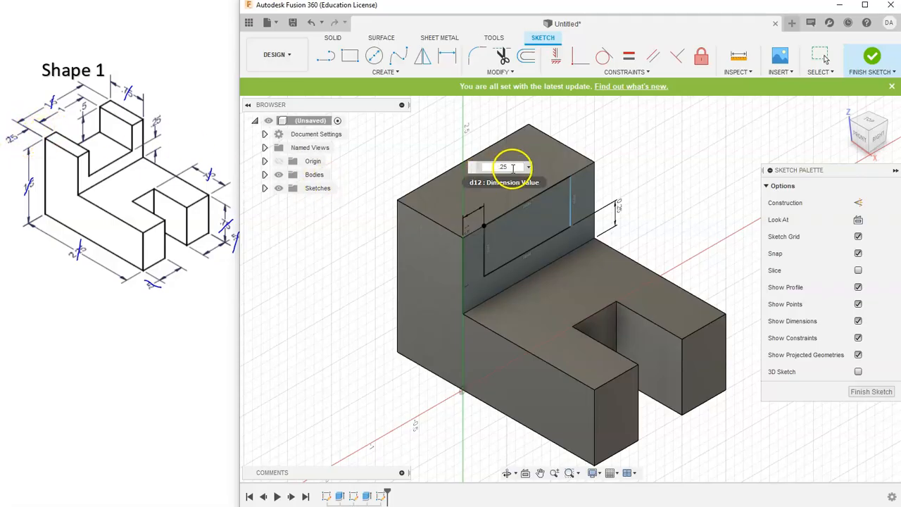
left_click(650, 174)
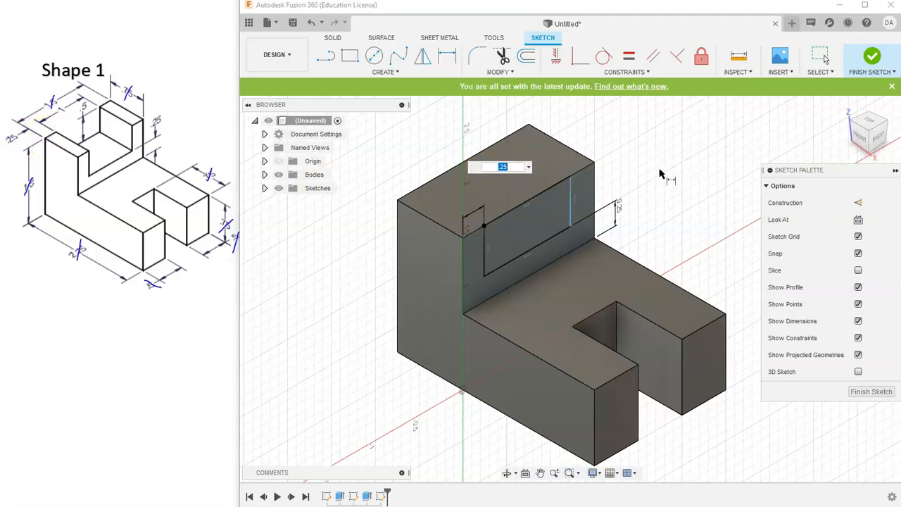
key("Return")
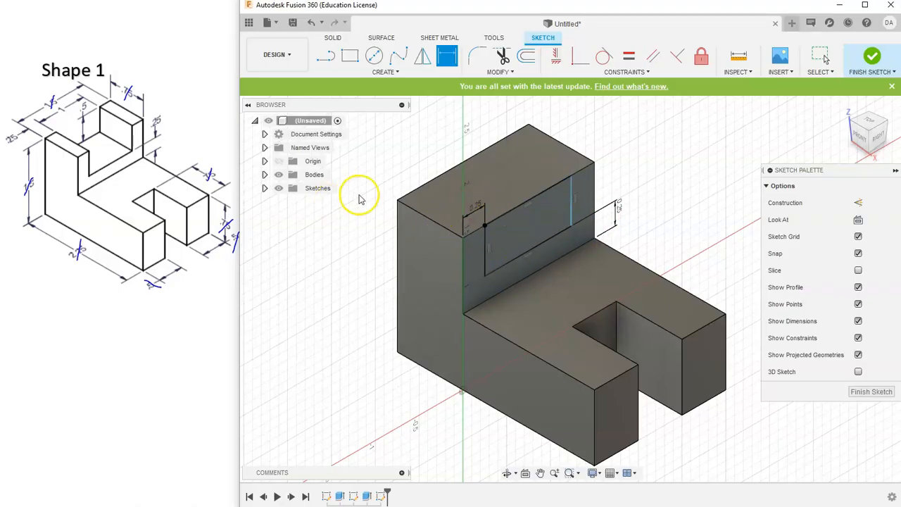
Dimension the rectangle's width between its two vertical edges as 1 in
left_click(573, 195)
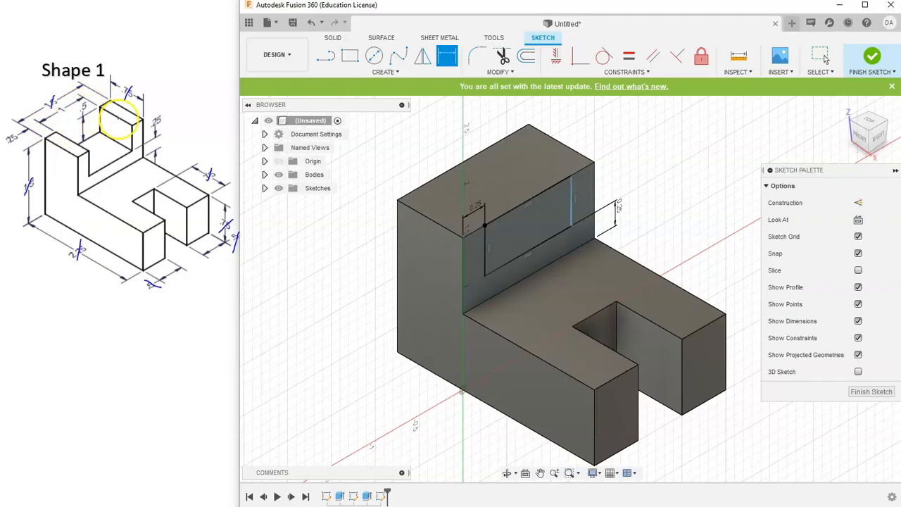
left_click(484, 242)
left_click(572, 200, "ctrl")
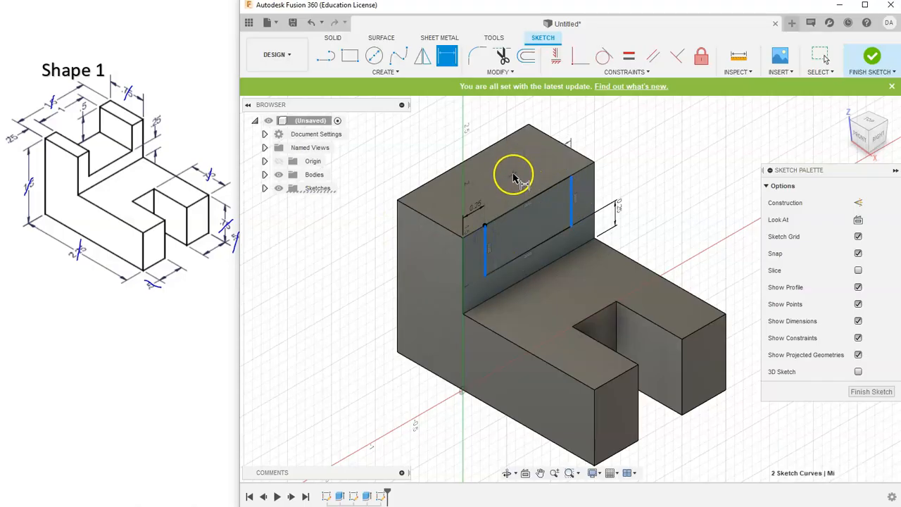
left_click(526, 188)
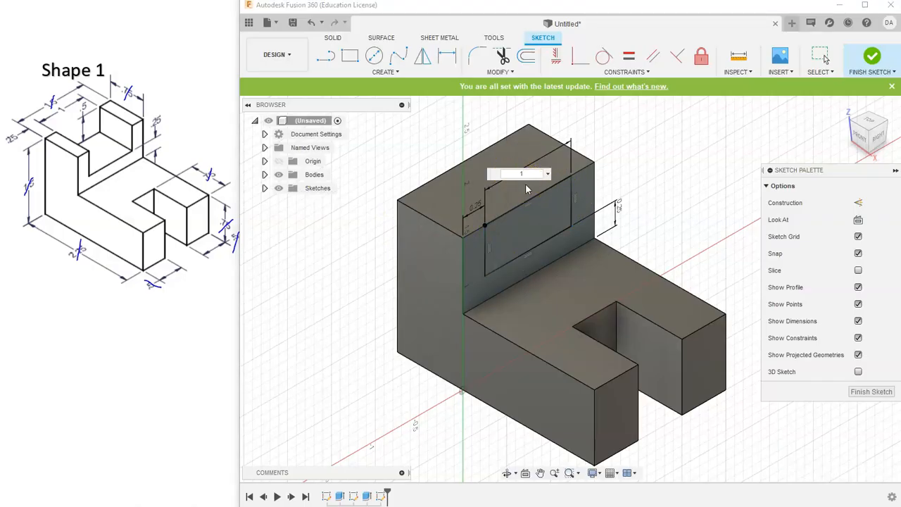
type("1")
key("Return")
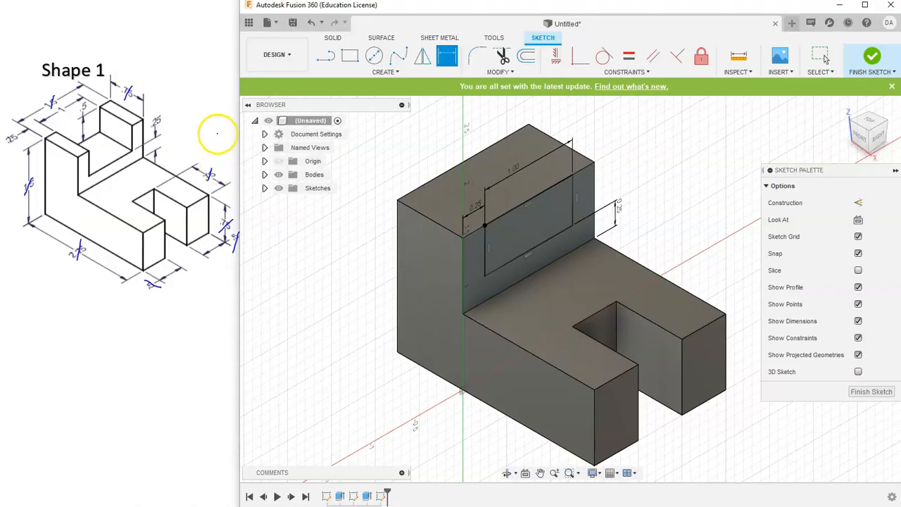
Cross off the .25 dimension on the reference drawing and add a driven height dimension between the rectangle's top and bottom edges
left_click(163, 111)
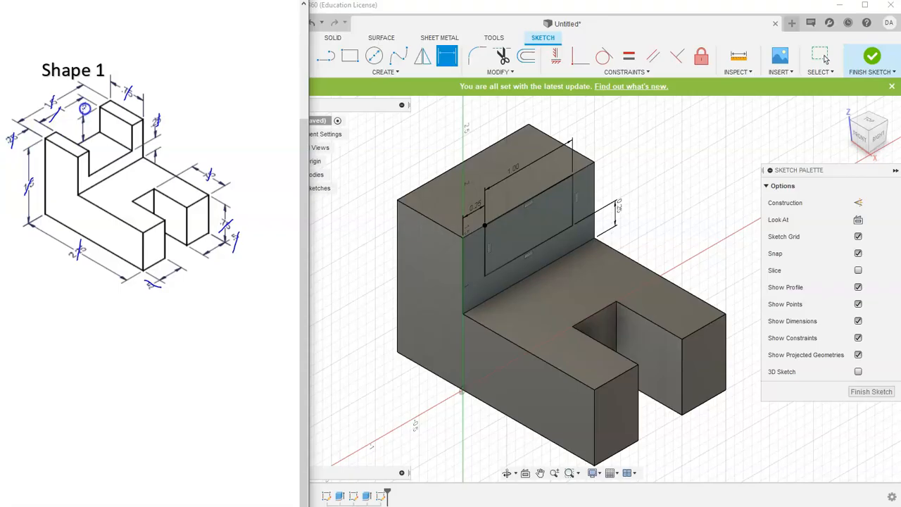
left_click(427, 206)
scroll(427, 207, "down", 1)
scroll(527, 195, "up", 3)
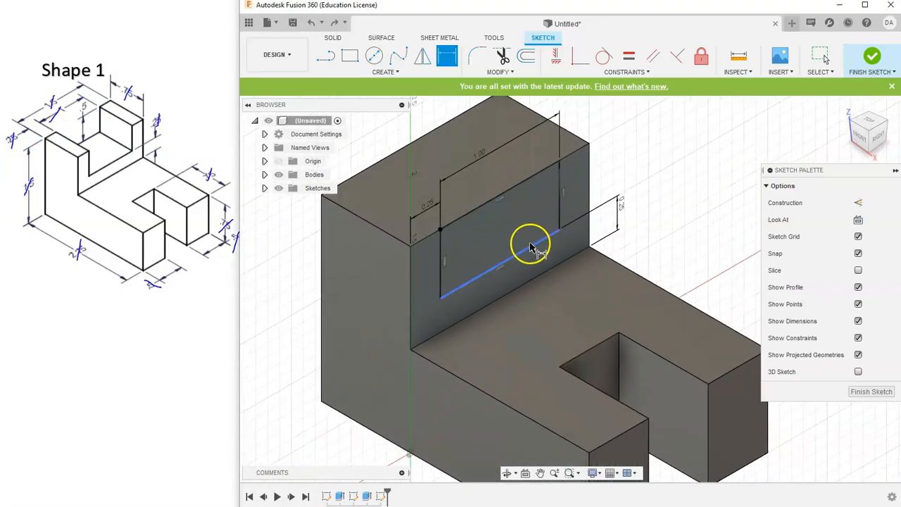
left_click(529, 180)
left_click(542, 243)
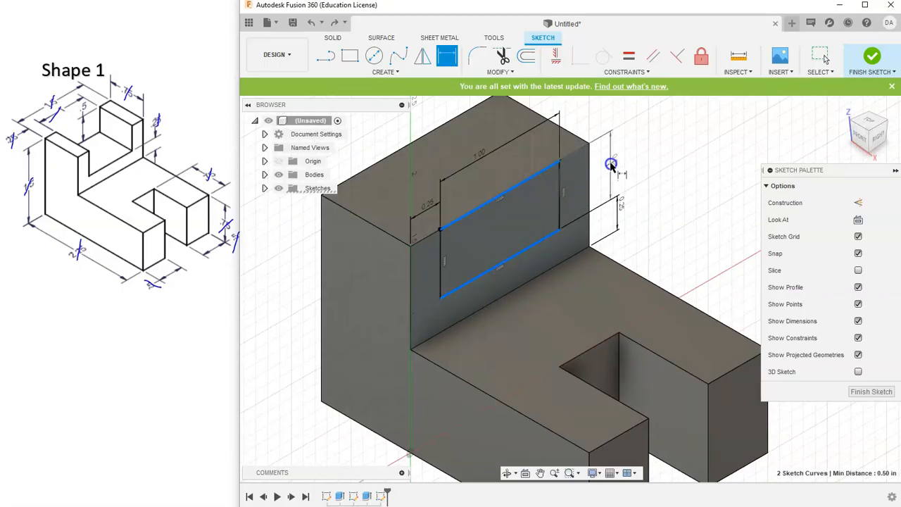
left_click(610, 164)
left_click(626, 274)
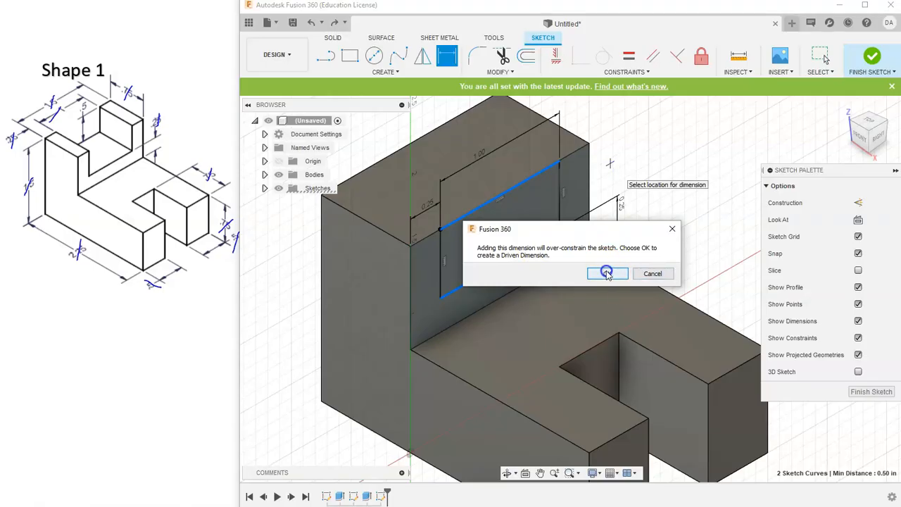
left_click(607, 273)
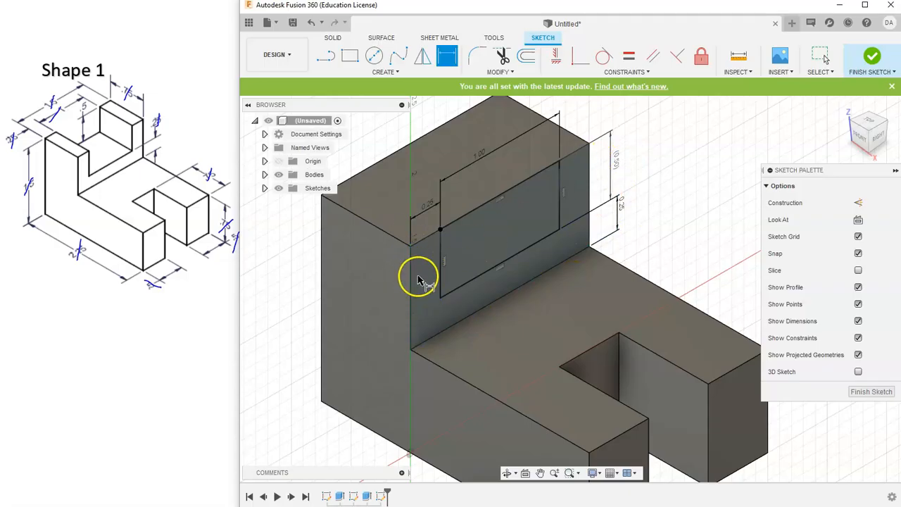
Cross off the .5 slot-depth dimension on the reference drawing and end the Dimension command in the sketch
left_click(86, 105)
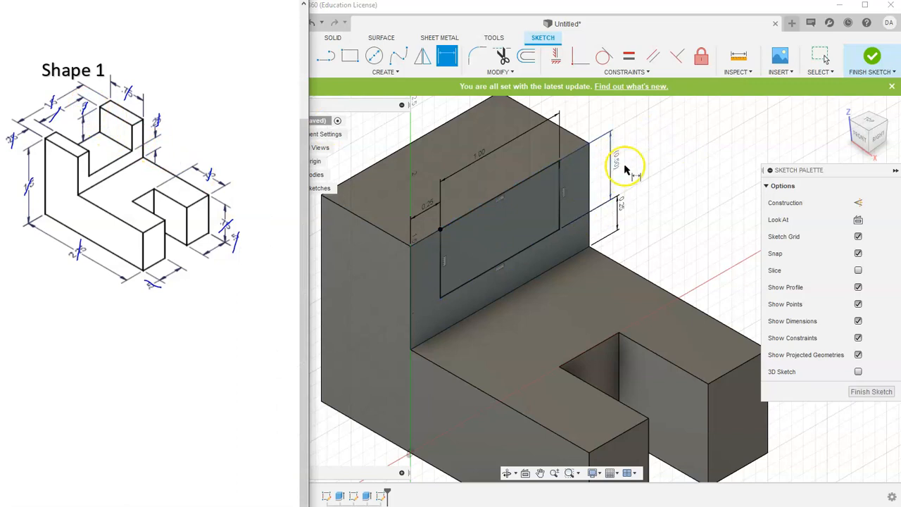
left_click(662, 160)
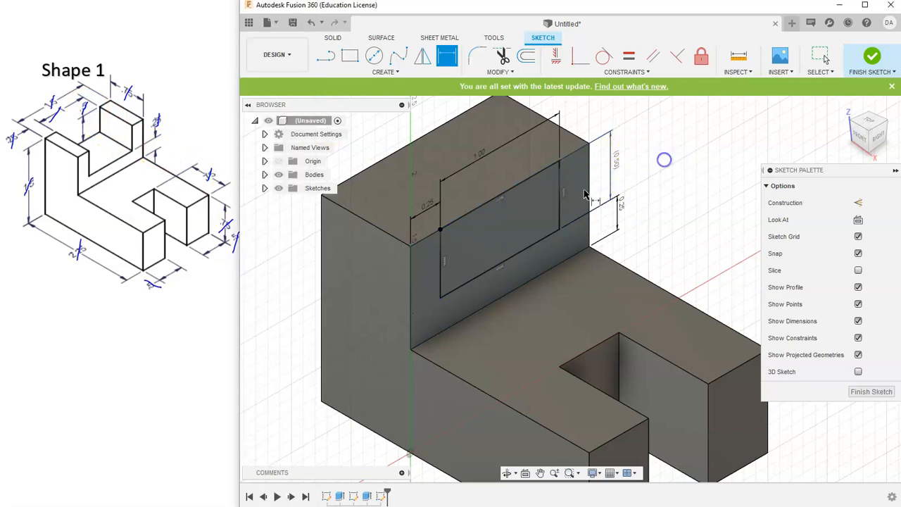
left_click(616, 173)
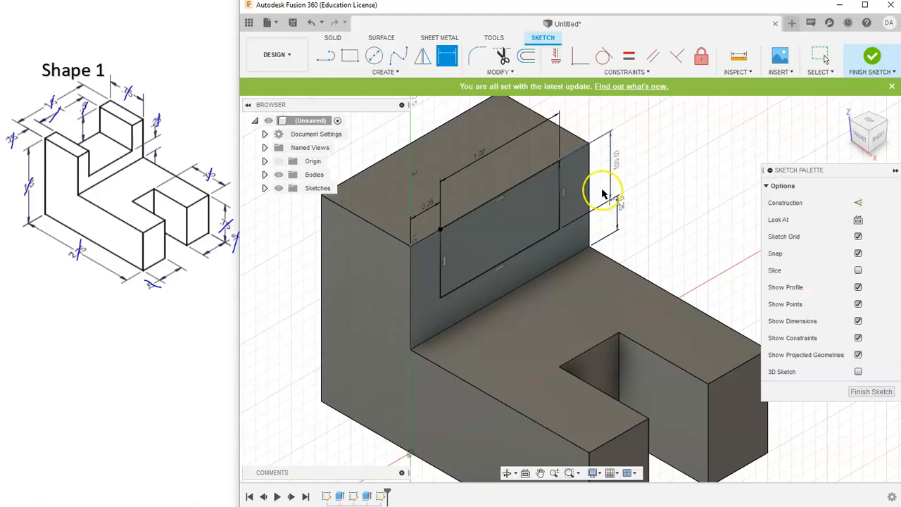
right_click(699, 151)
left_click(659, 154)
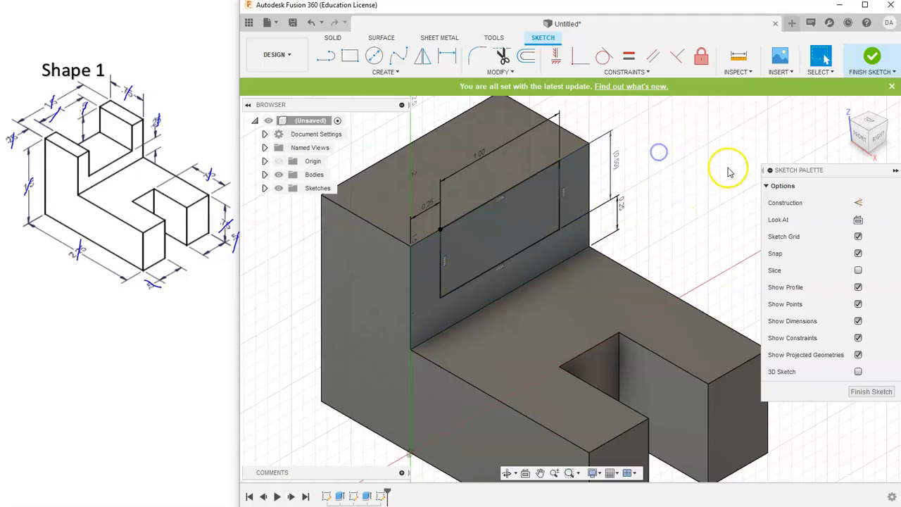
Finish the sketch and extrude the rectangle as a cut through the tall block with the extent set to All
left_click(871, 57)
left_click(349, 56)
left_click(500, 223)
left_click_drag(517, 236, 426, 185)
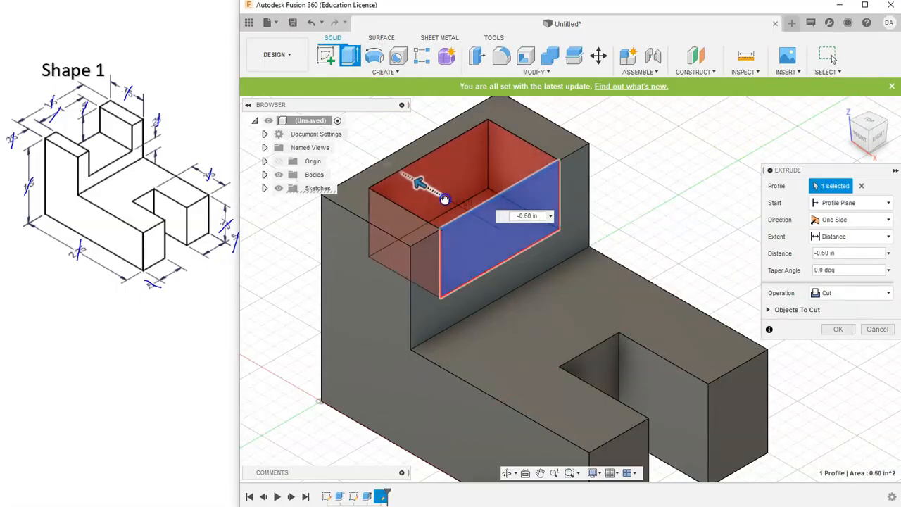
left_click(710, 305)
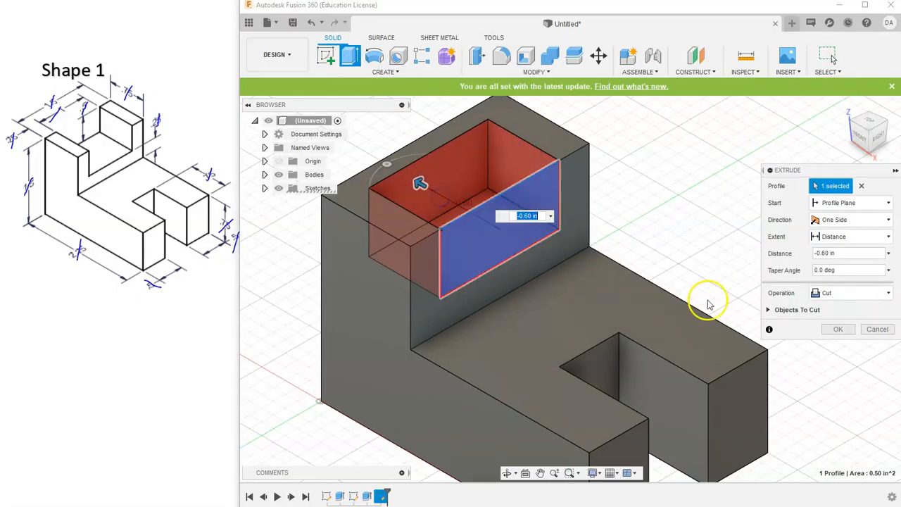
left_click(887, 236)
left_click(845, 276)
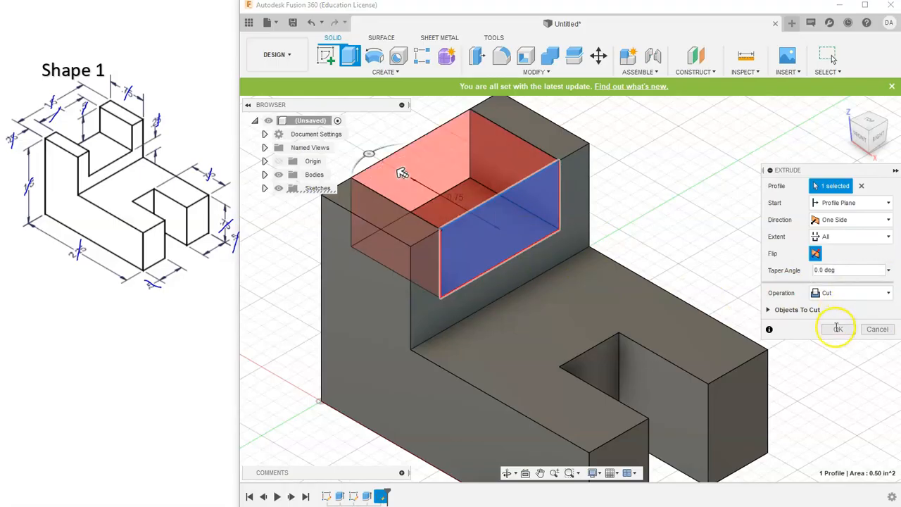
left_click(837, 329)
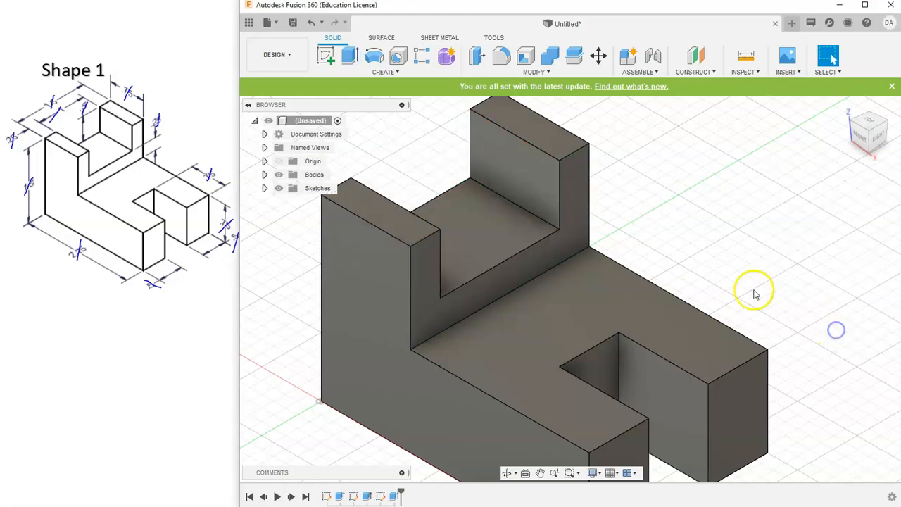
Save the design as "Shape 1" in Engineering Lessons > Shapes and show that folder's file list
scroll(734, 307, "down", 2)
middle_click_drag(732, 307, 693, 271)
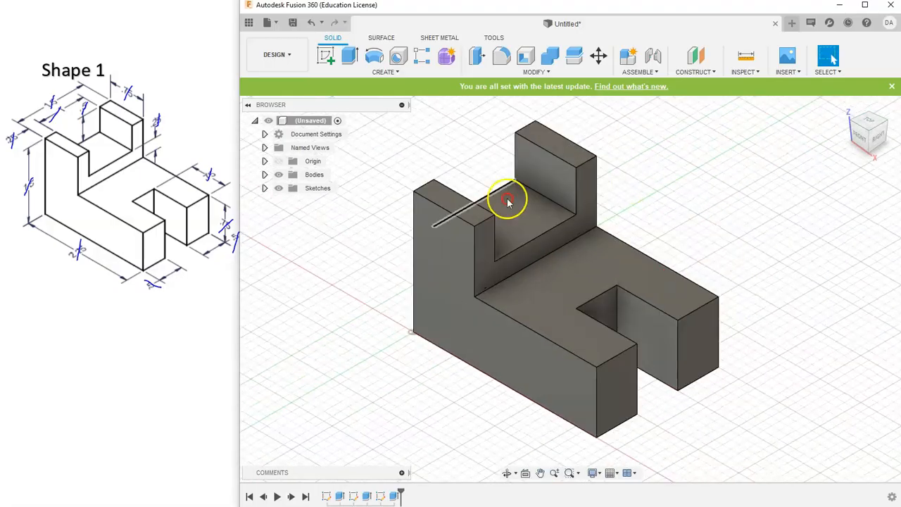
left_click(290, 24)
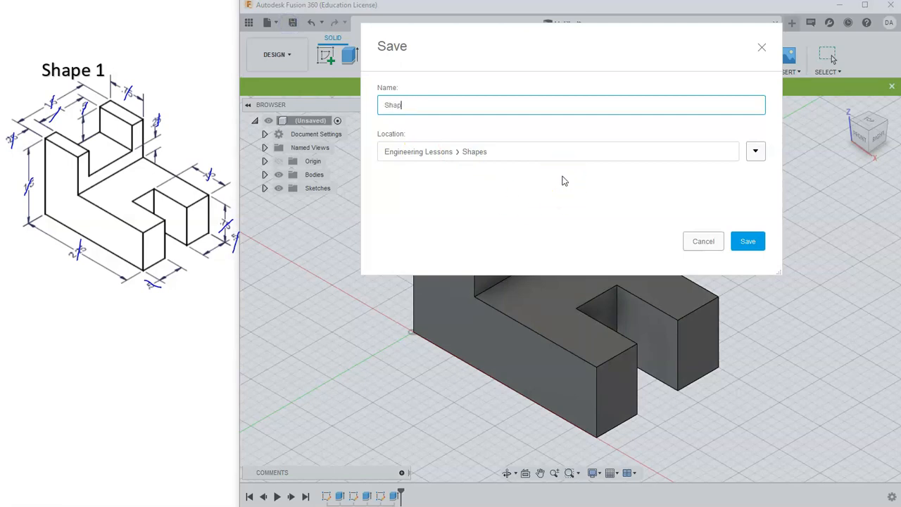
left_click(748, 241)
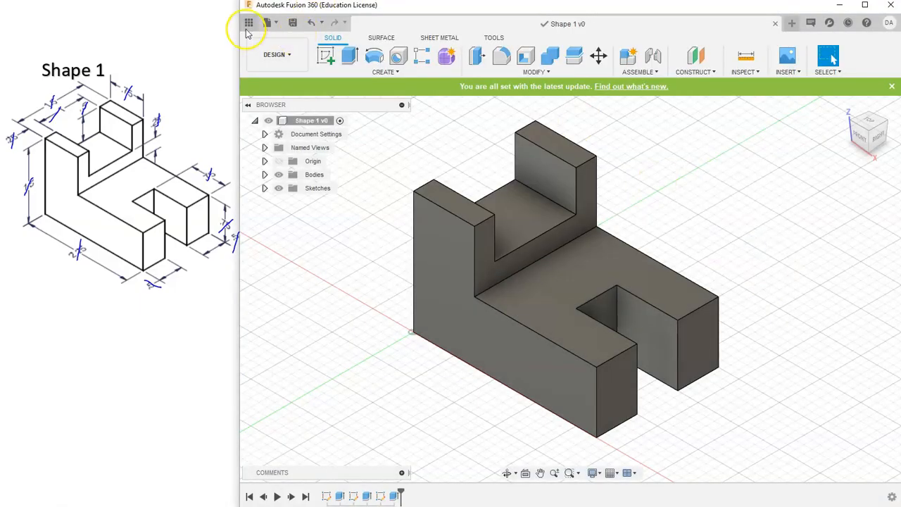
left_click(248, 23)
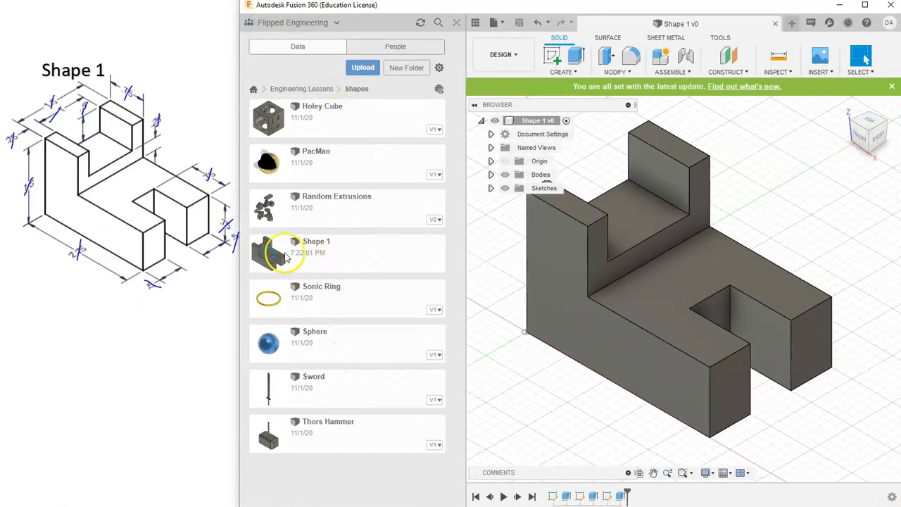